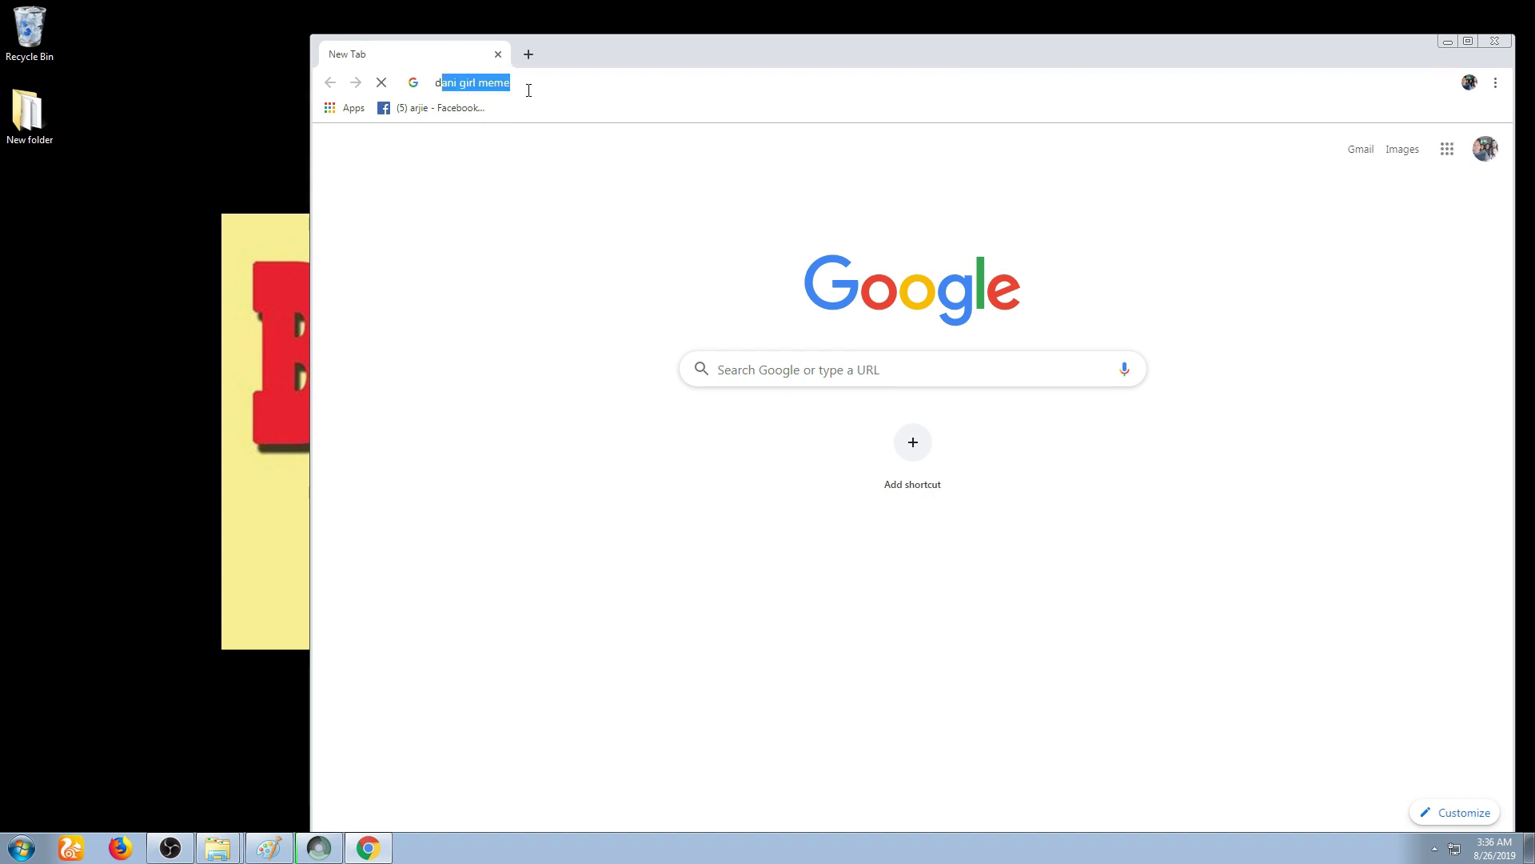
# - Search the web for "driver easy" and download the setup file from the Install Driver Easy page
pyautogui.write('easy')
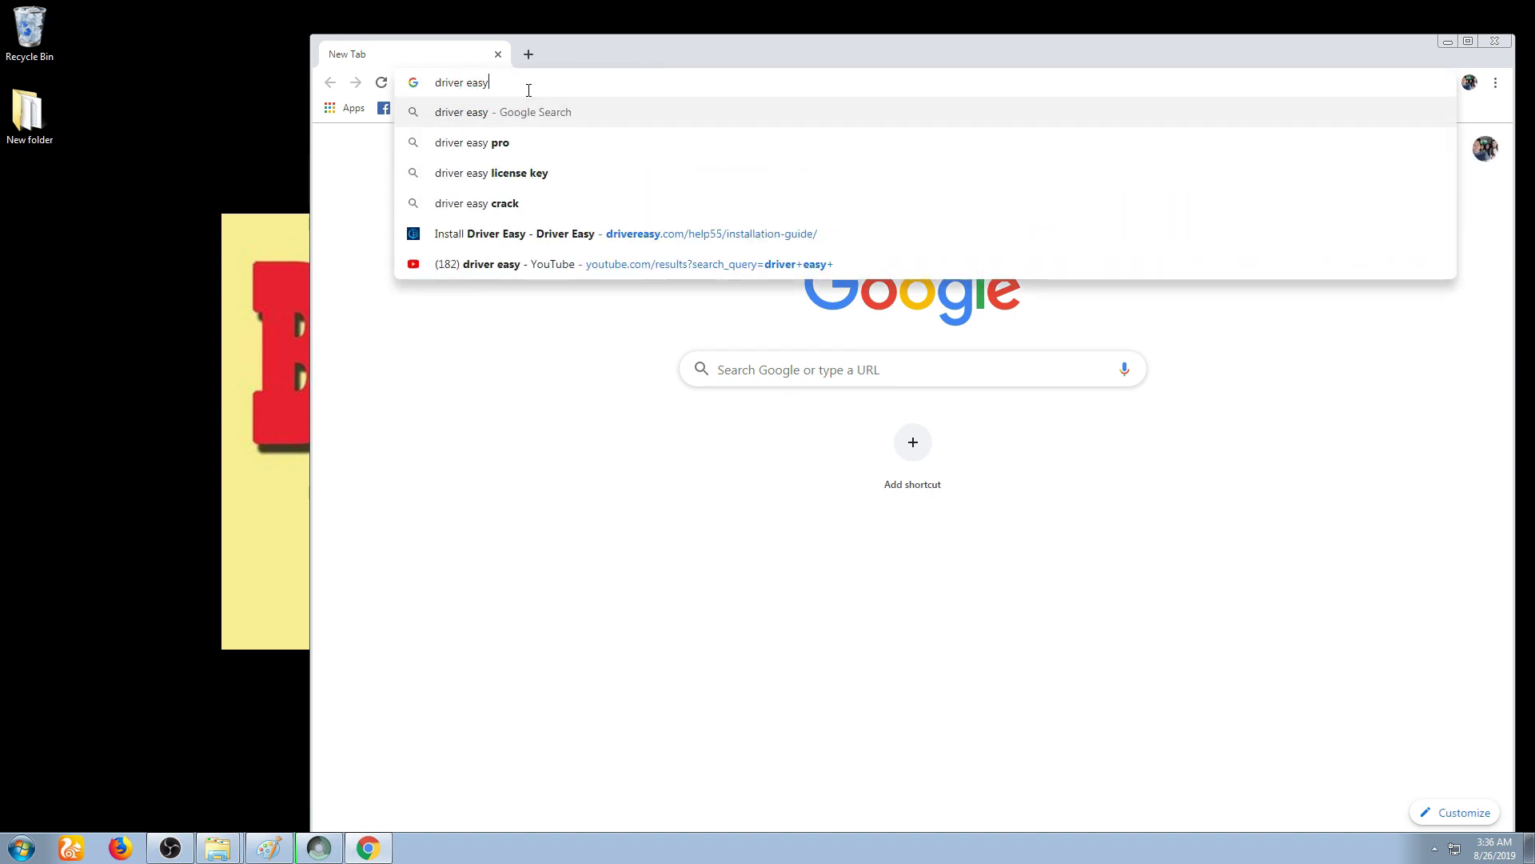
pyautogui.press('Return')
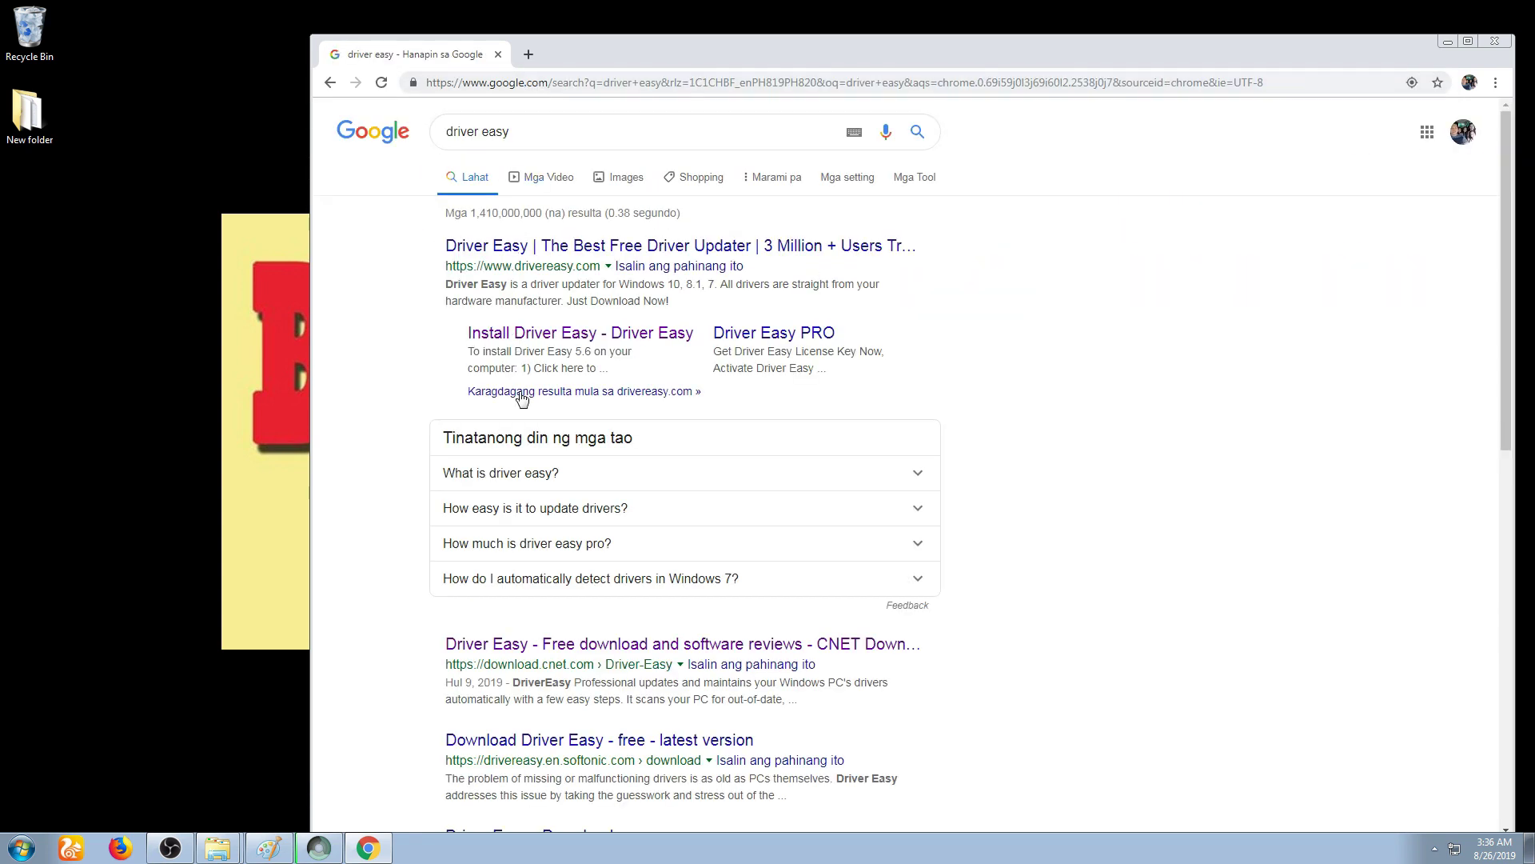
pyautogui.click(531, 343)
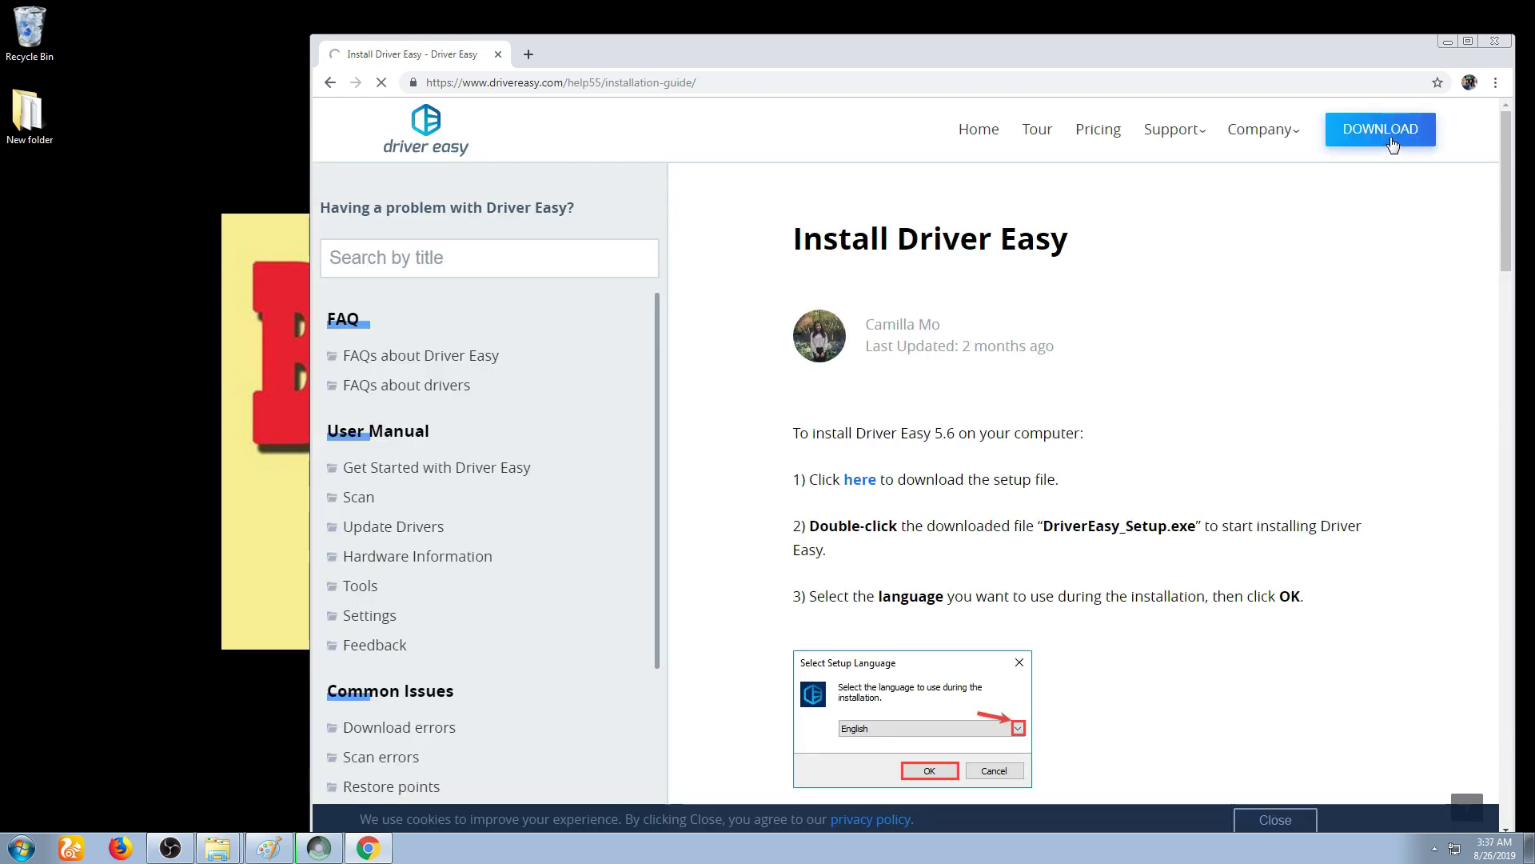
pyautogui.click(1392, 144)
pyautogui.moveTo(1088, 60); pyautogui.dragTo(1014, 52)
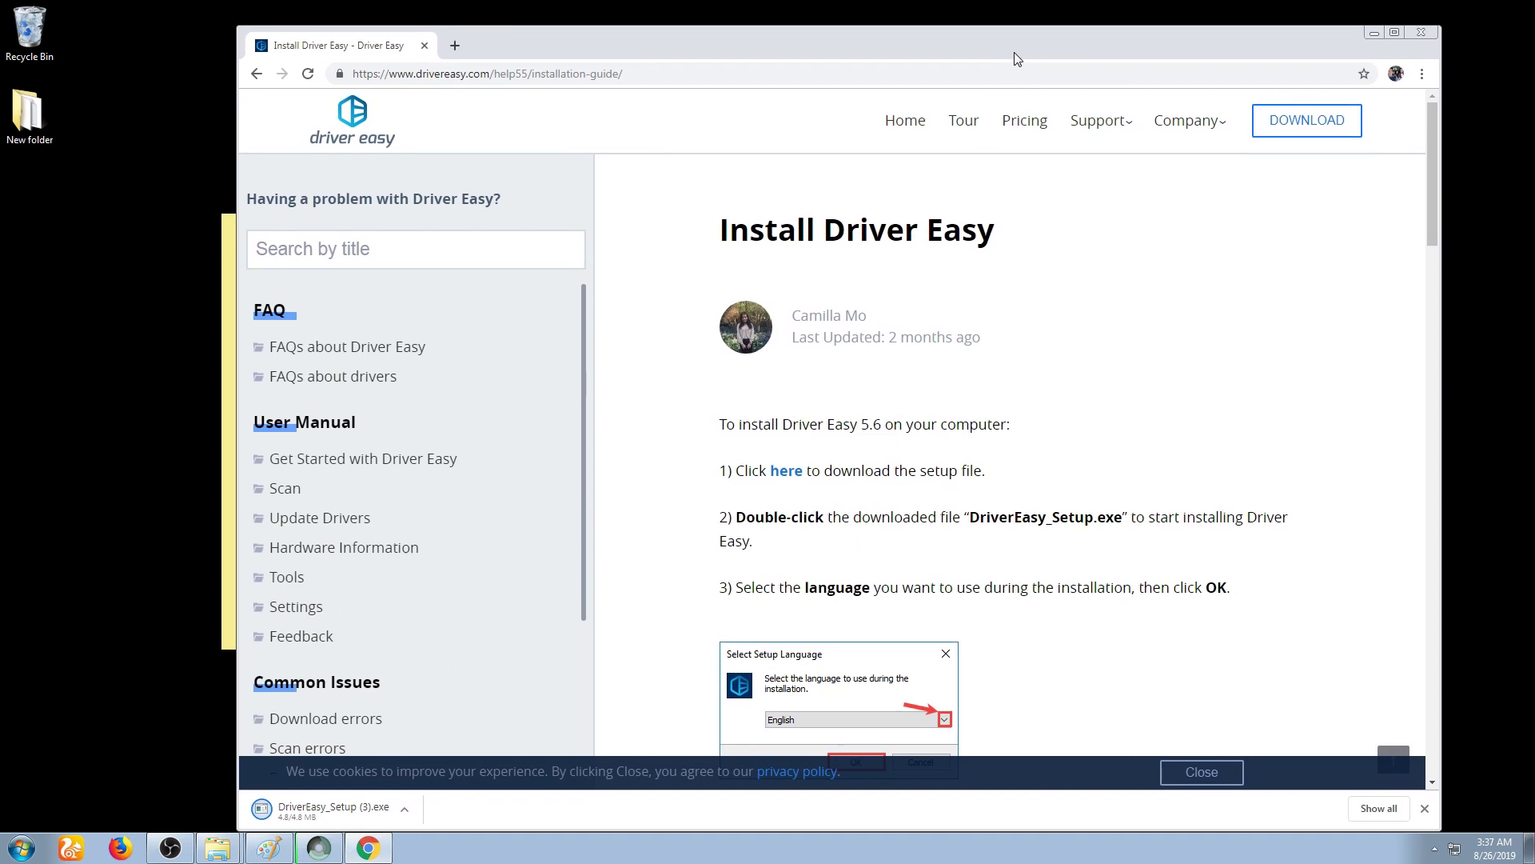
# - Run the downloaded Driver Easy setup file and install the program with English as the setup language
pyautogui.click(337, 815)
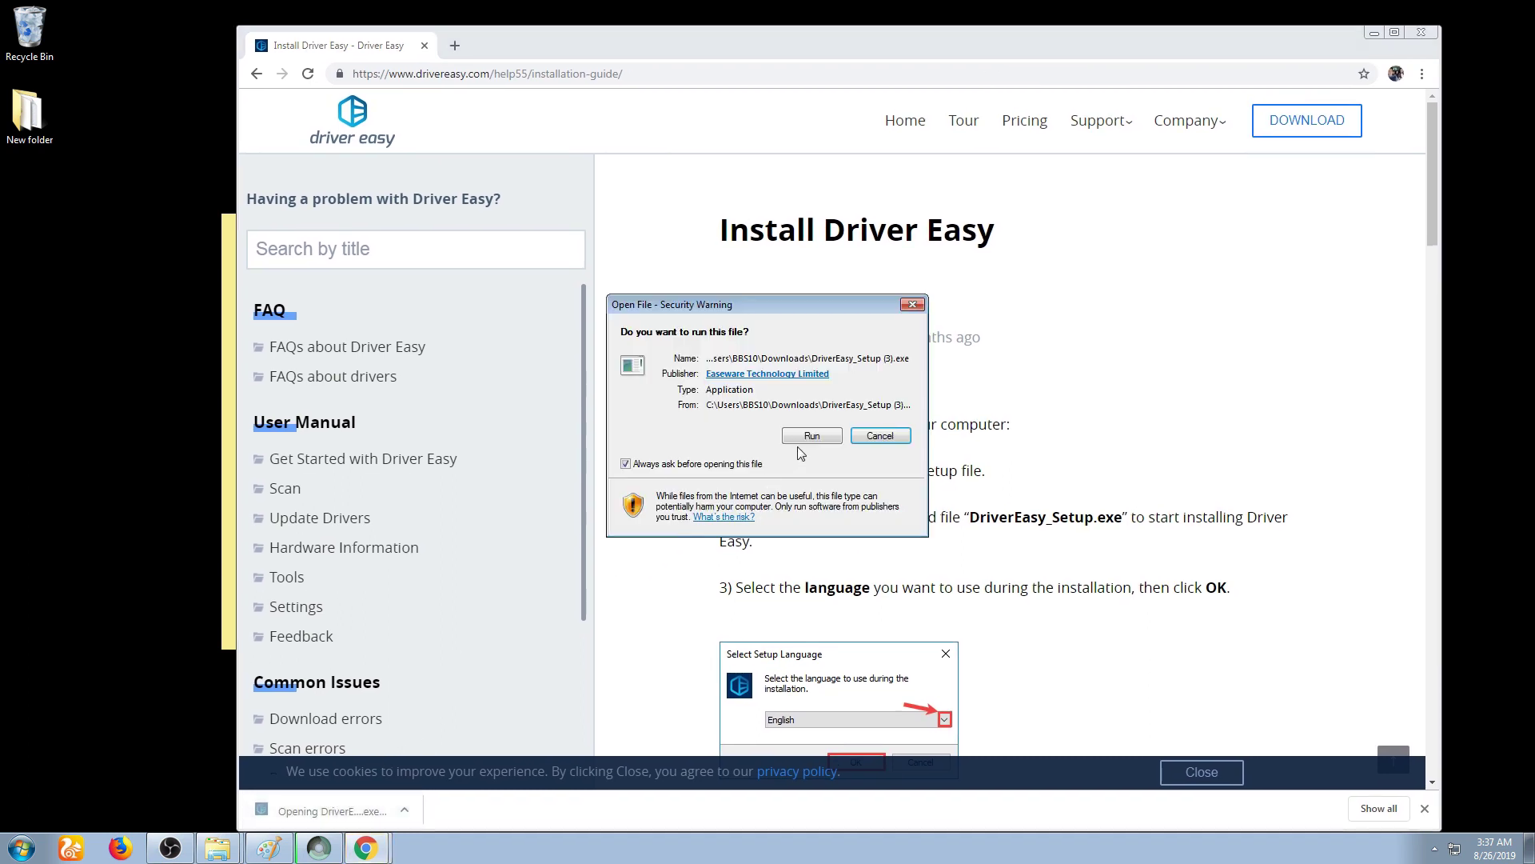
pyautogui.click(812, 436)
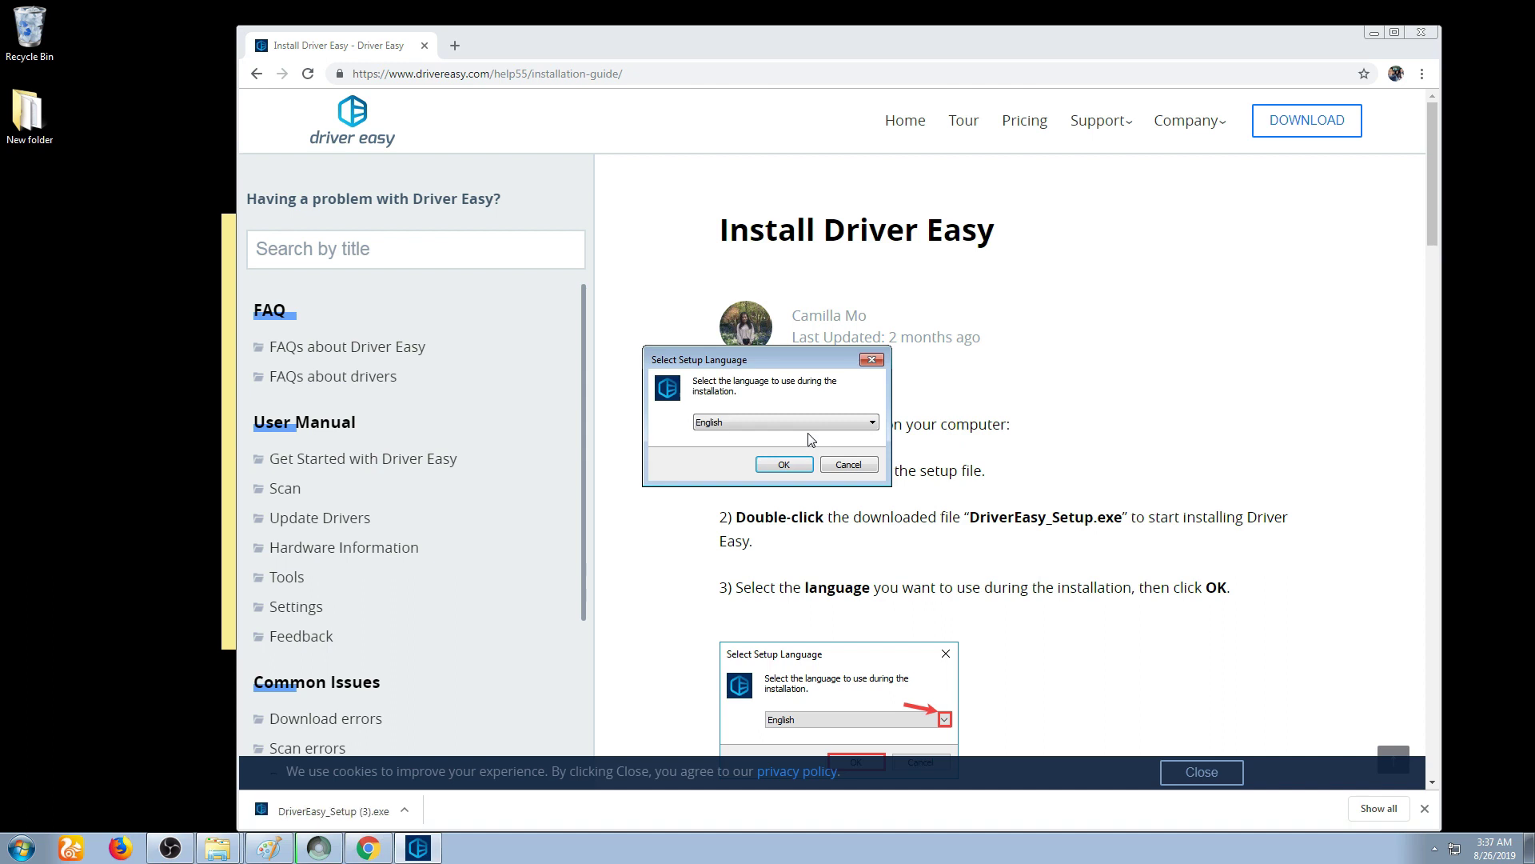
pyautogui.click(791, 465)
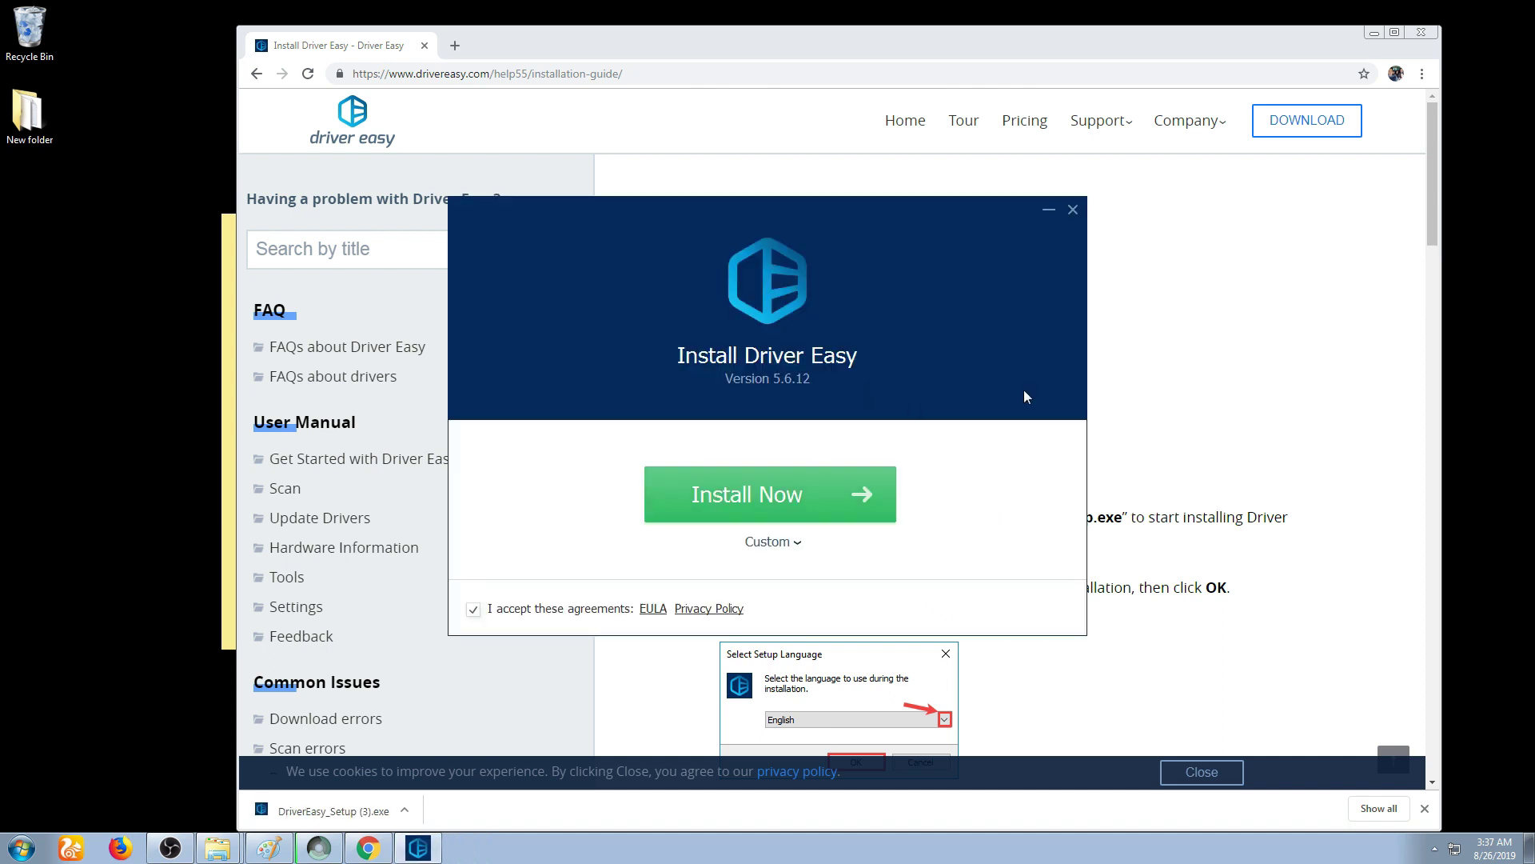
pyautogui.click(783, 502)
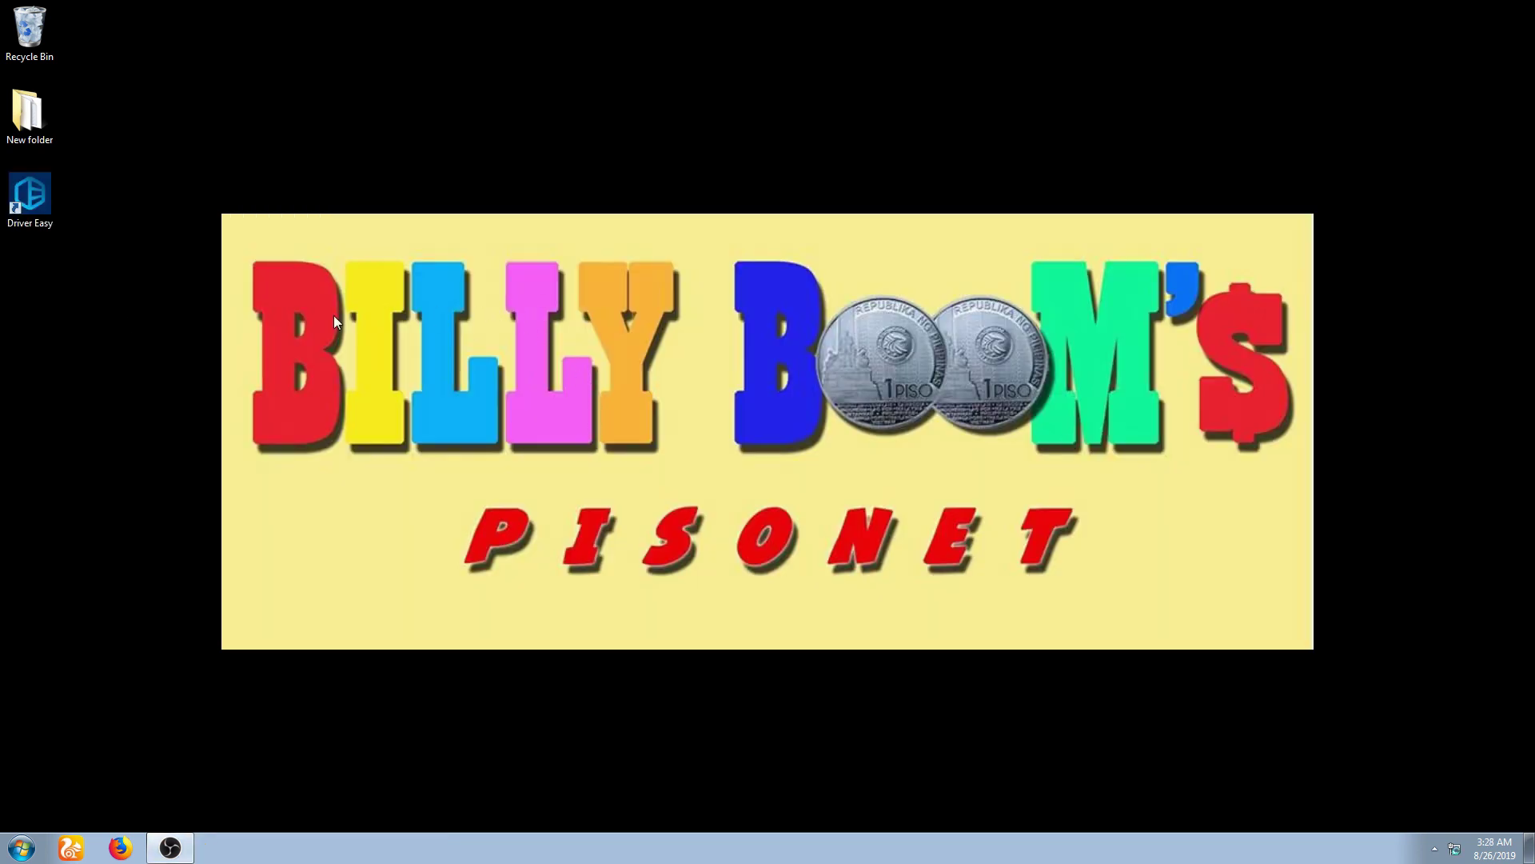
# - Launch Driver Easy and open the computer's system properties window
pyautogui.doubleClick(46, 187)
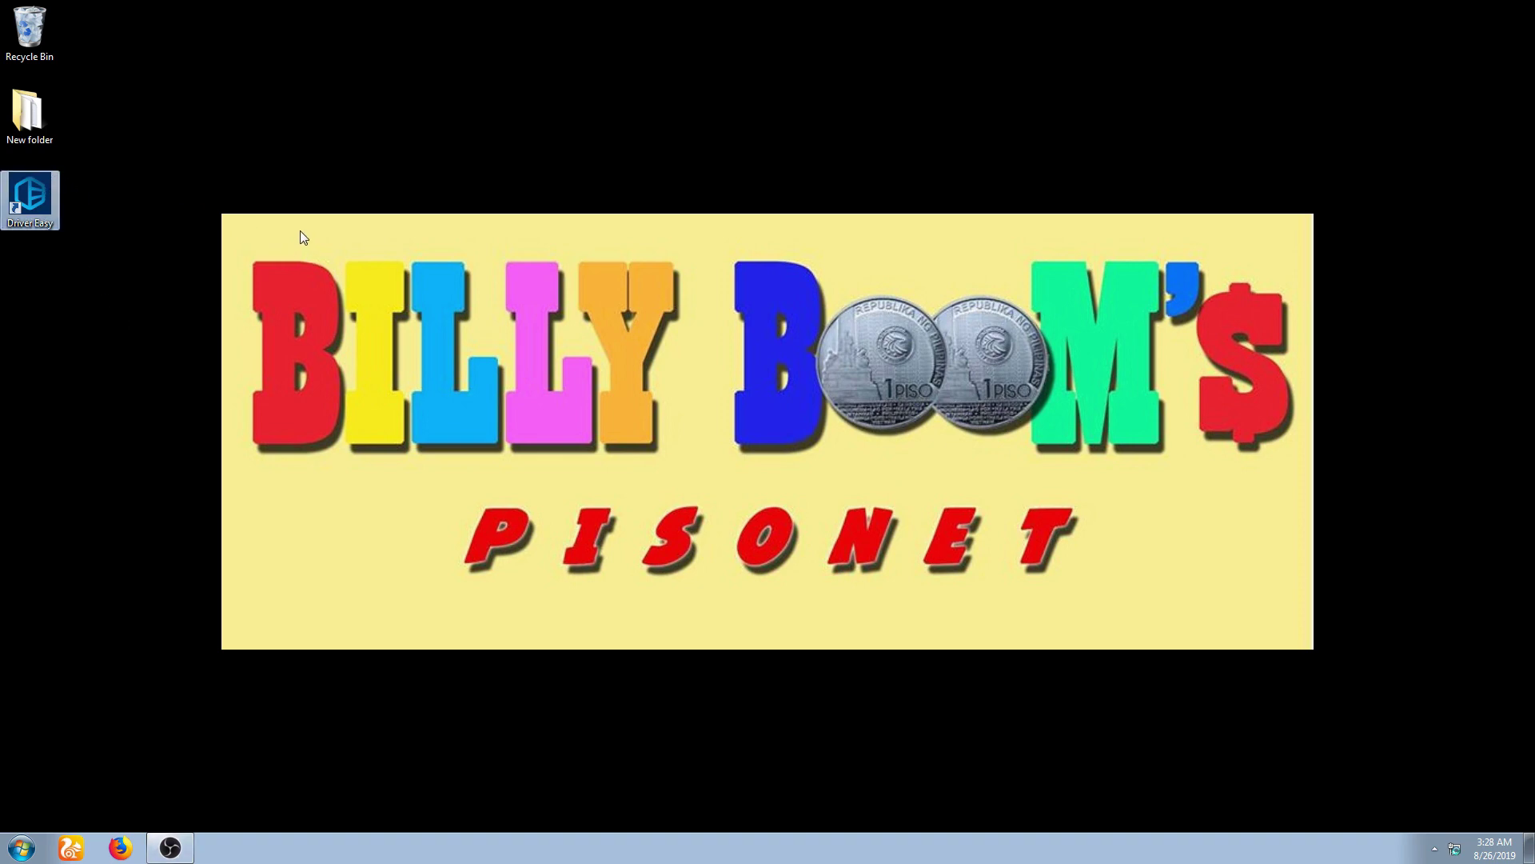
pyautogui.click(22, 846)
pyautogui.click(270, 607)
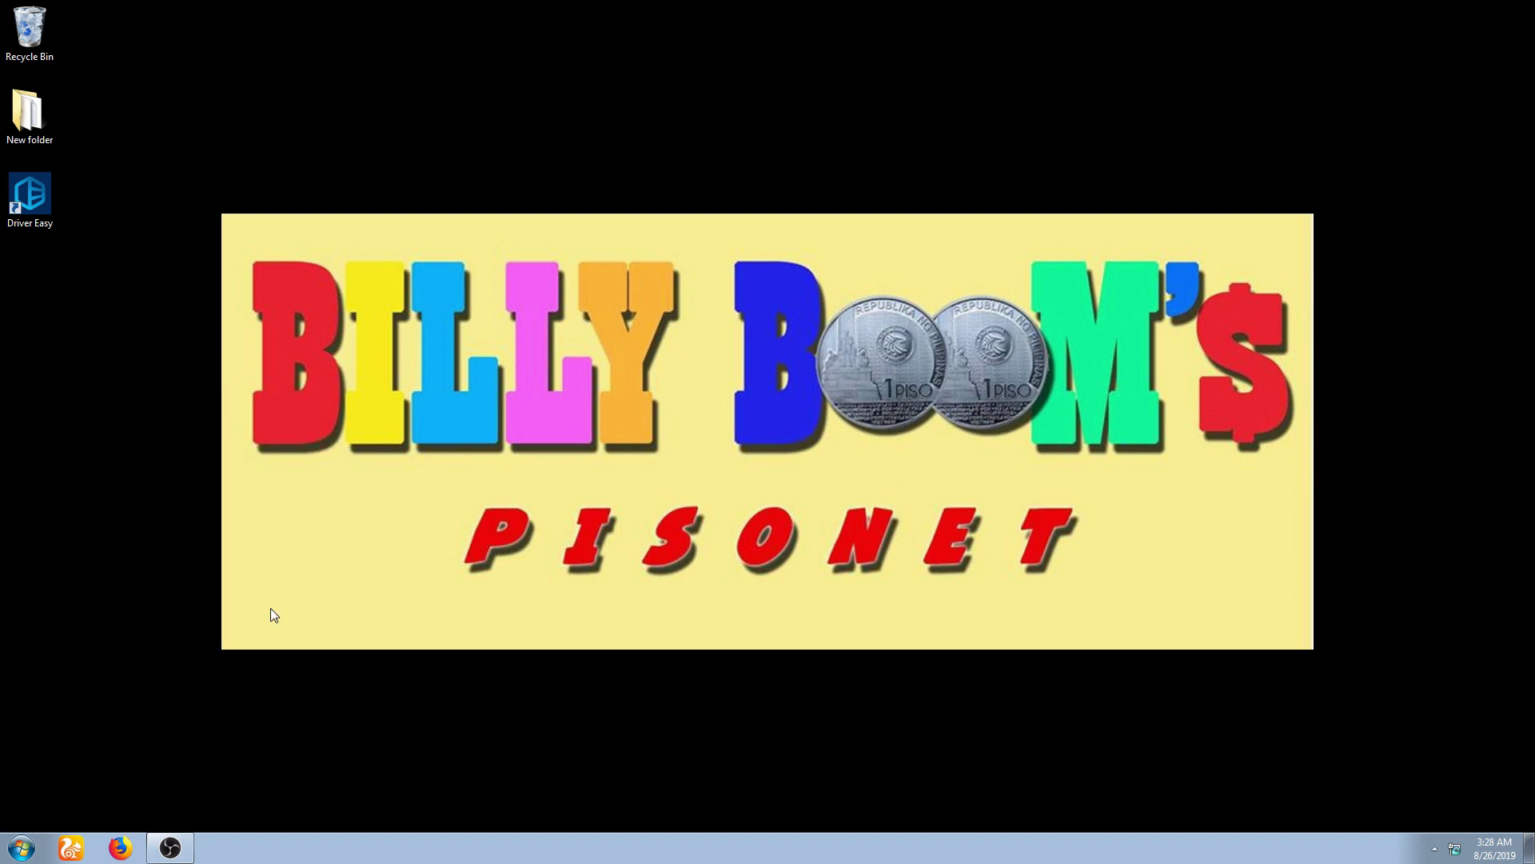
pyautogui.rightClick(662, 423)
pyautogui.click(711, 579)
pyautogui.moveTo(605, 301); pyautogui.dragTo(542, 148)
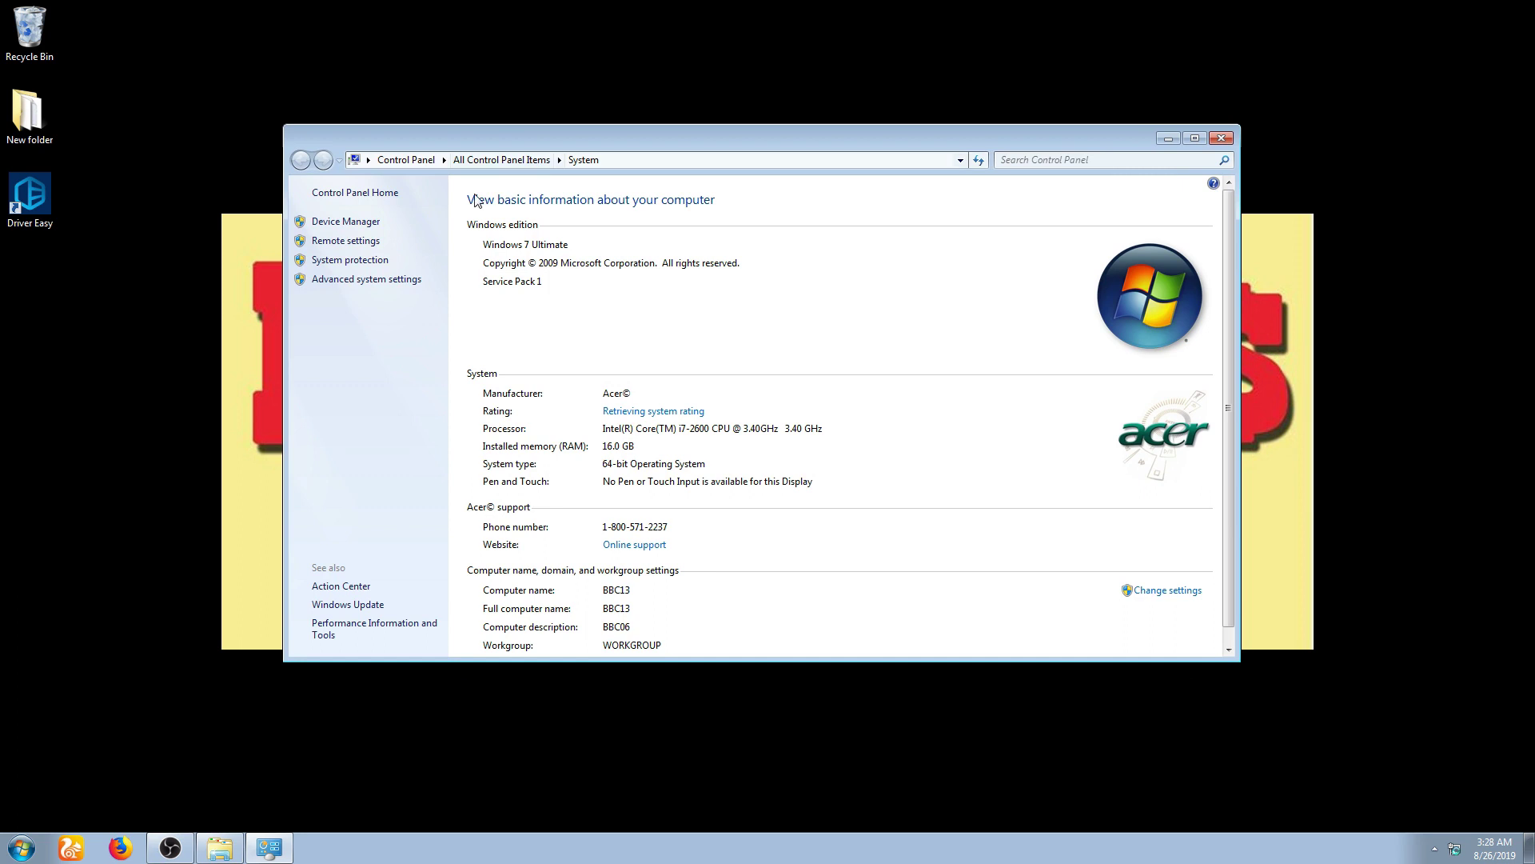
# - Open Device Manager and examine the 802.11 n WLAN entry under Other devices
pyautogui.click(364, 222)
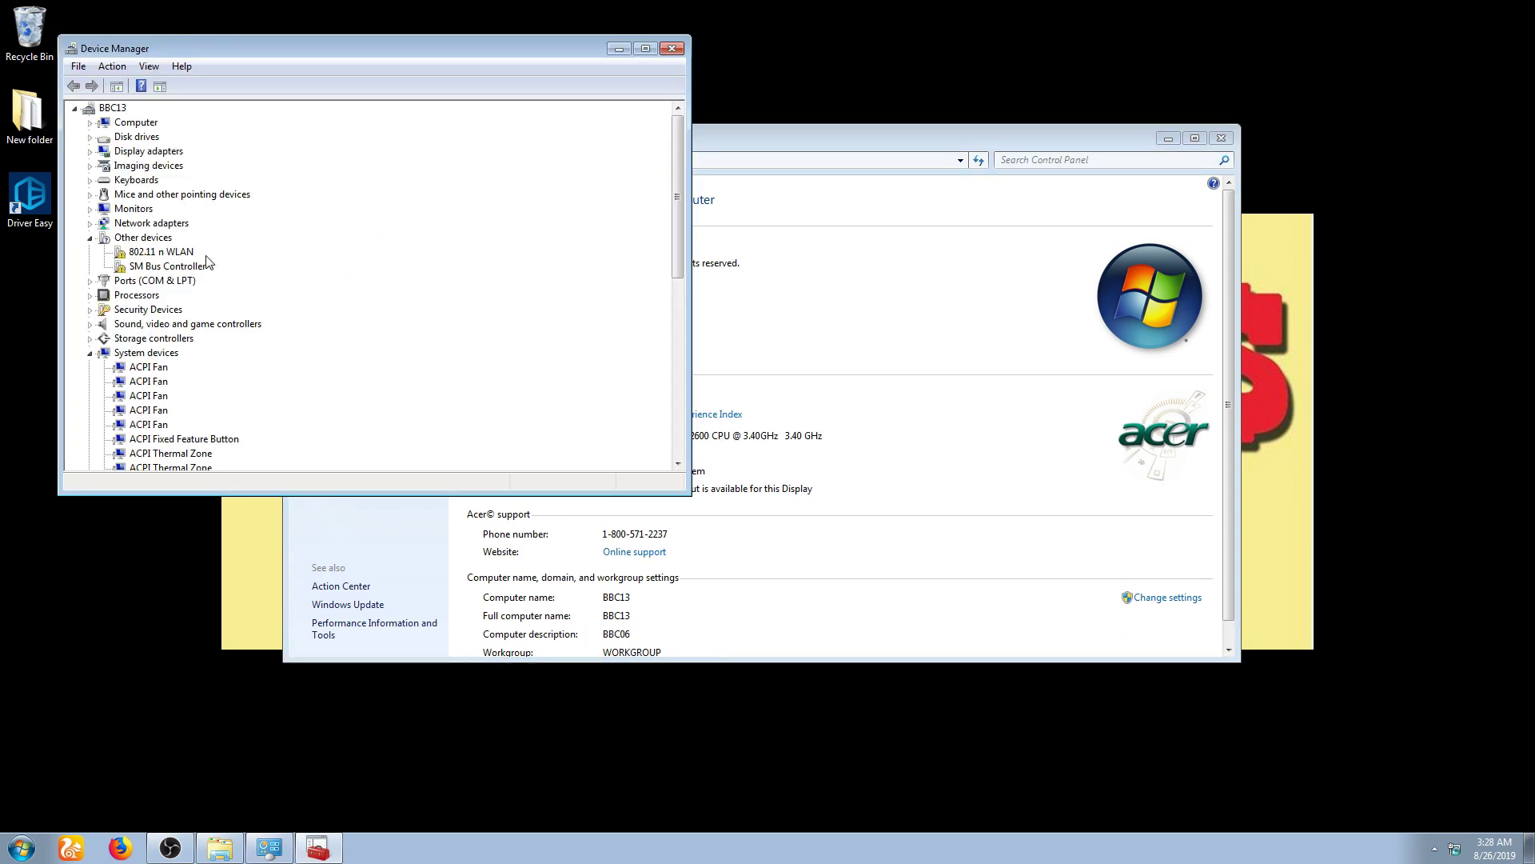
pyautogui.click(186, 253)
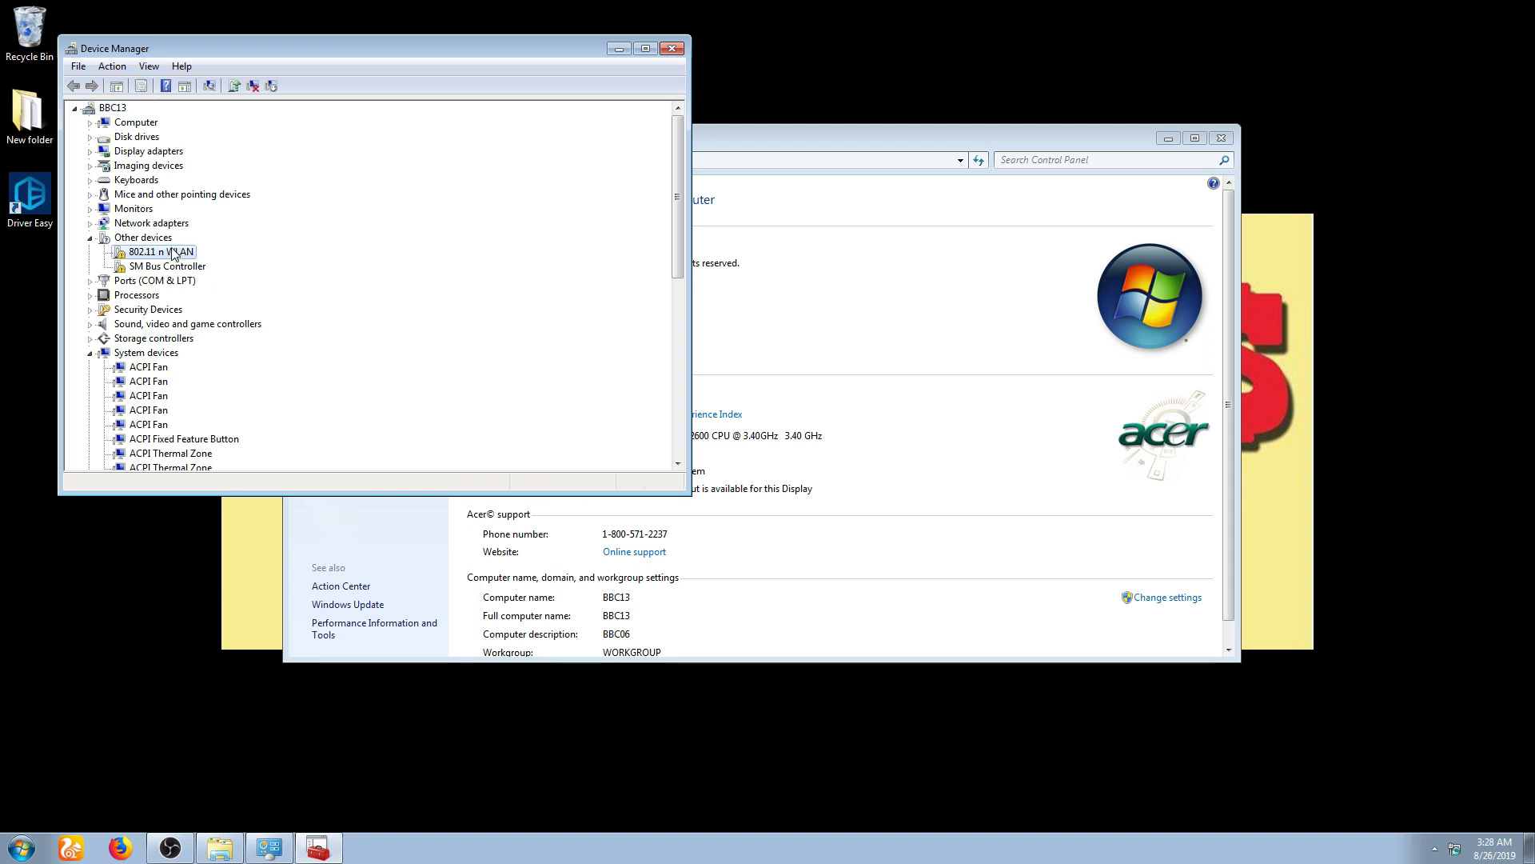
pyautogui.rightClick(170, 255)
pyautogui.click(161, 260)
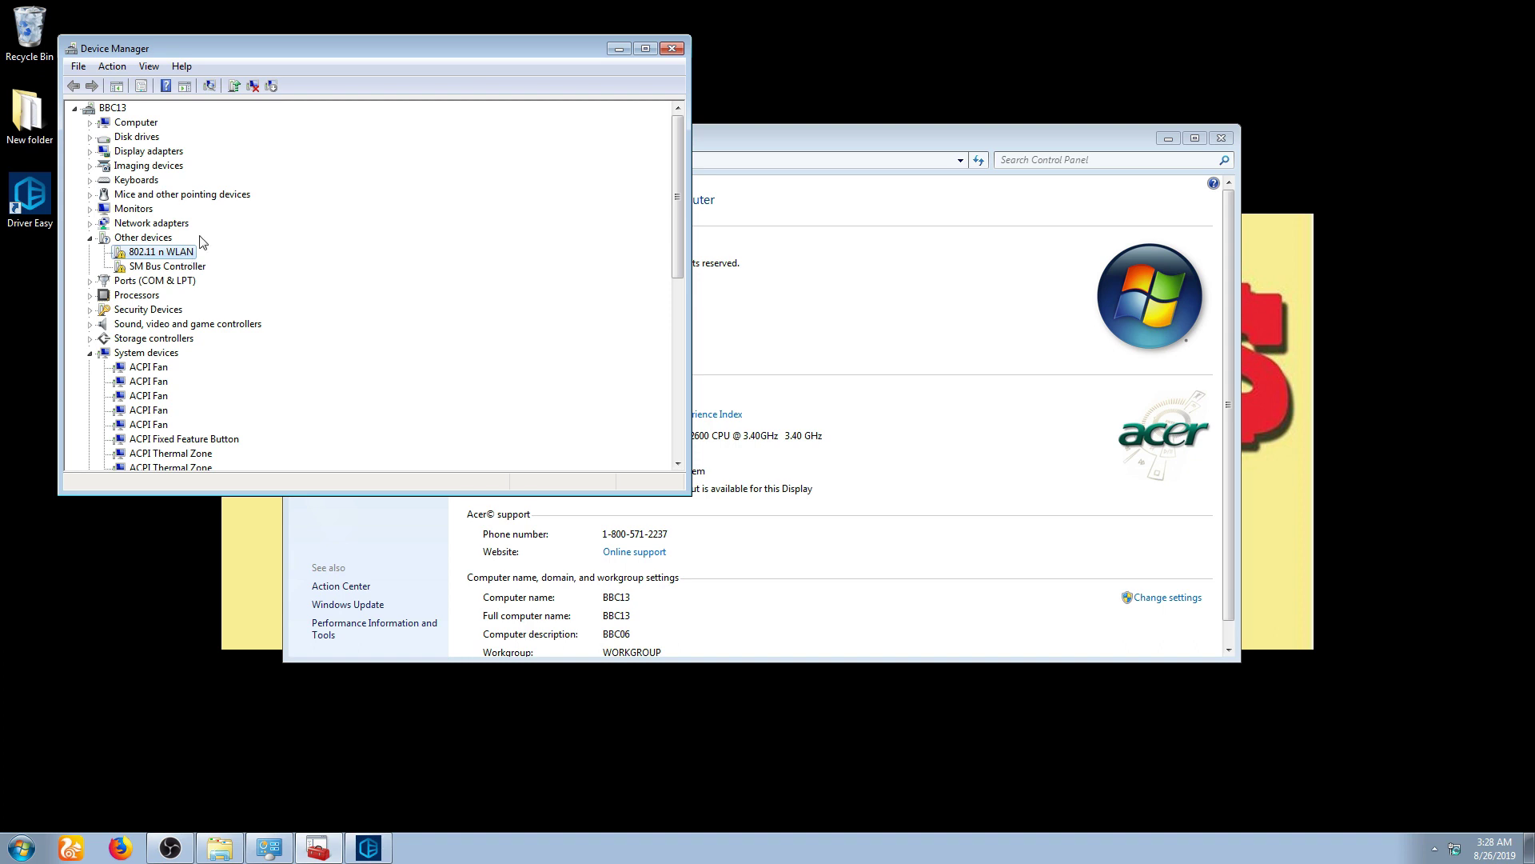
pyautogui.moveTo(386, 41); pyautogui.dragTo(459, 84)
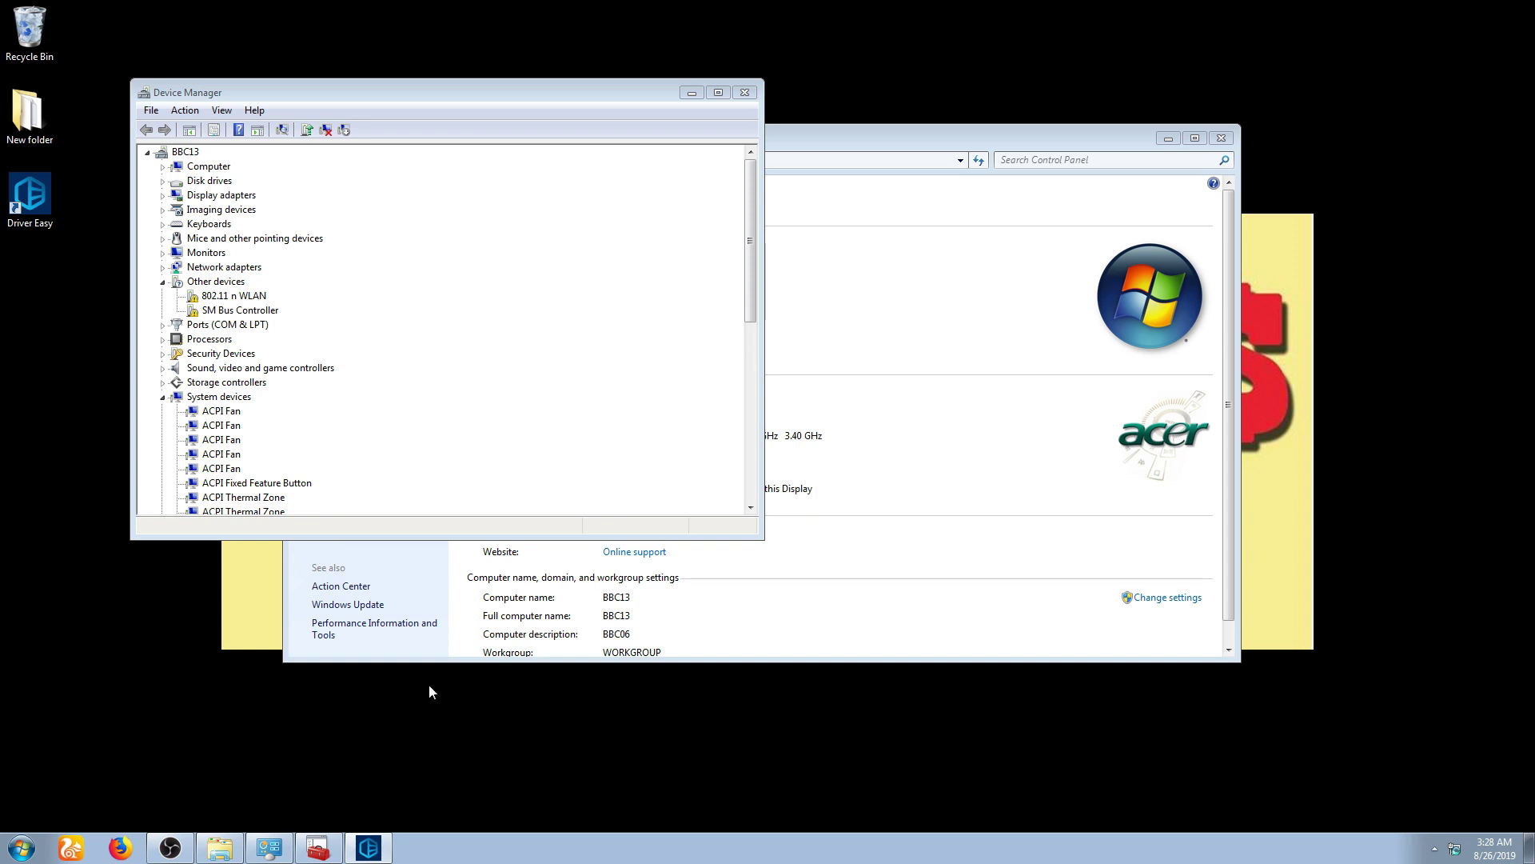
# - Launch Paint with a blank canvas
pyautogui.press('super')
pyautogui.write('paint')
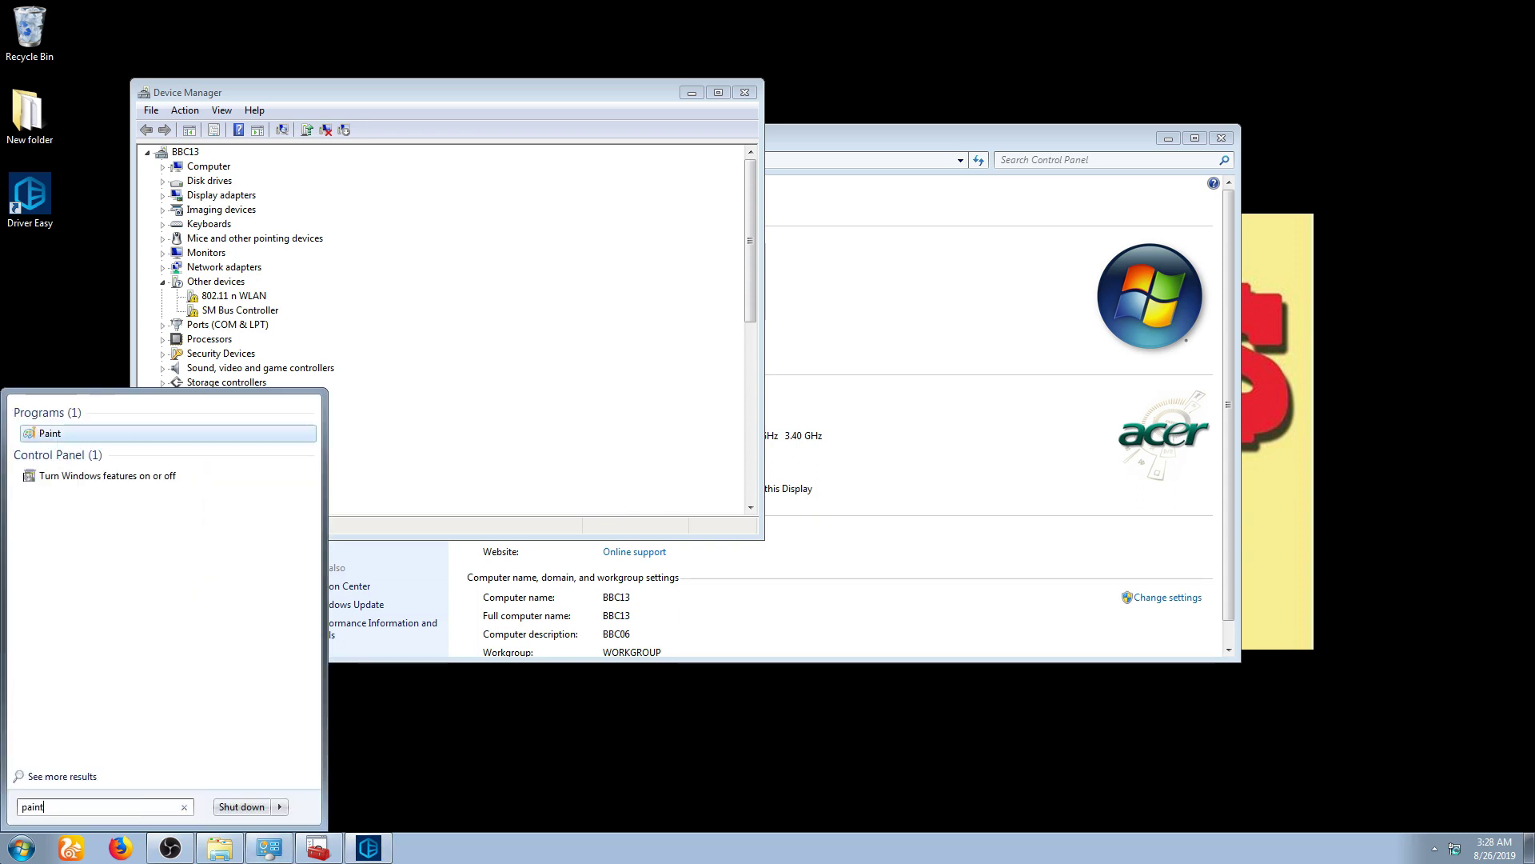
pyautogui.press('Return')
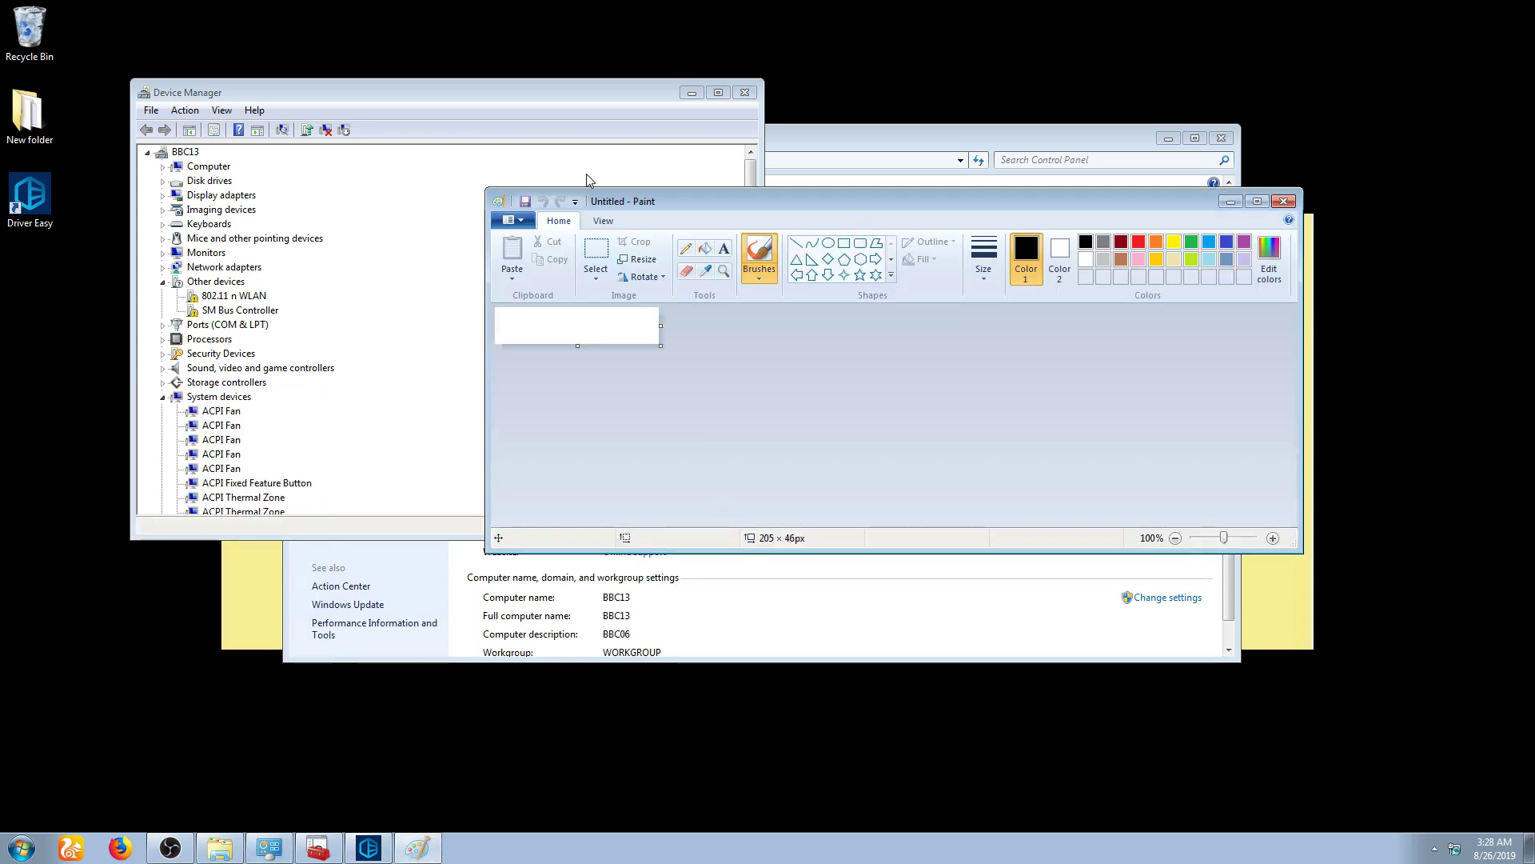
pyautogui.moveTo(741, 196); pyautogui.dragTo(562, 110)
pyautogui.click(673, 550)
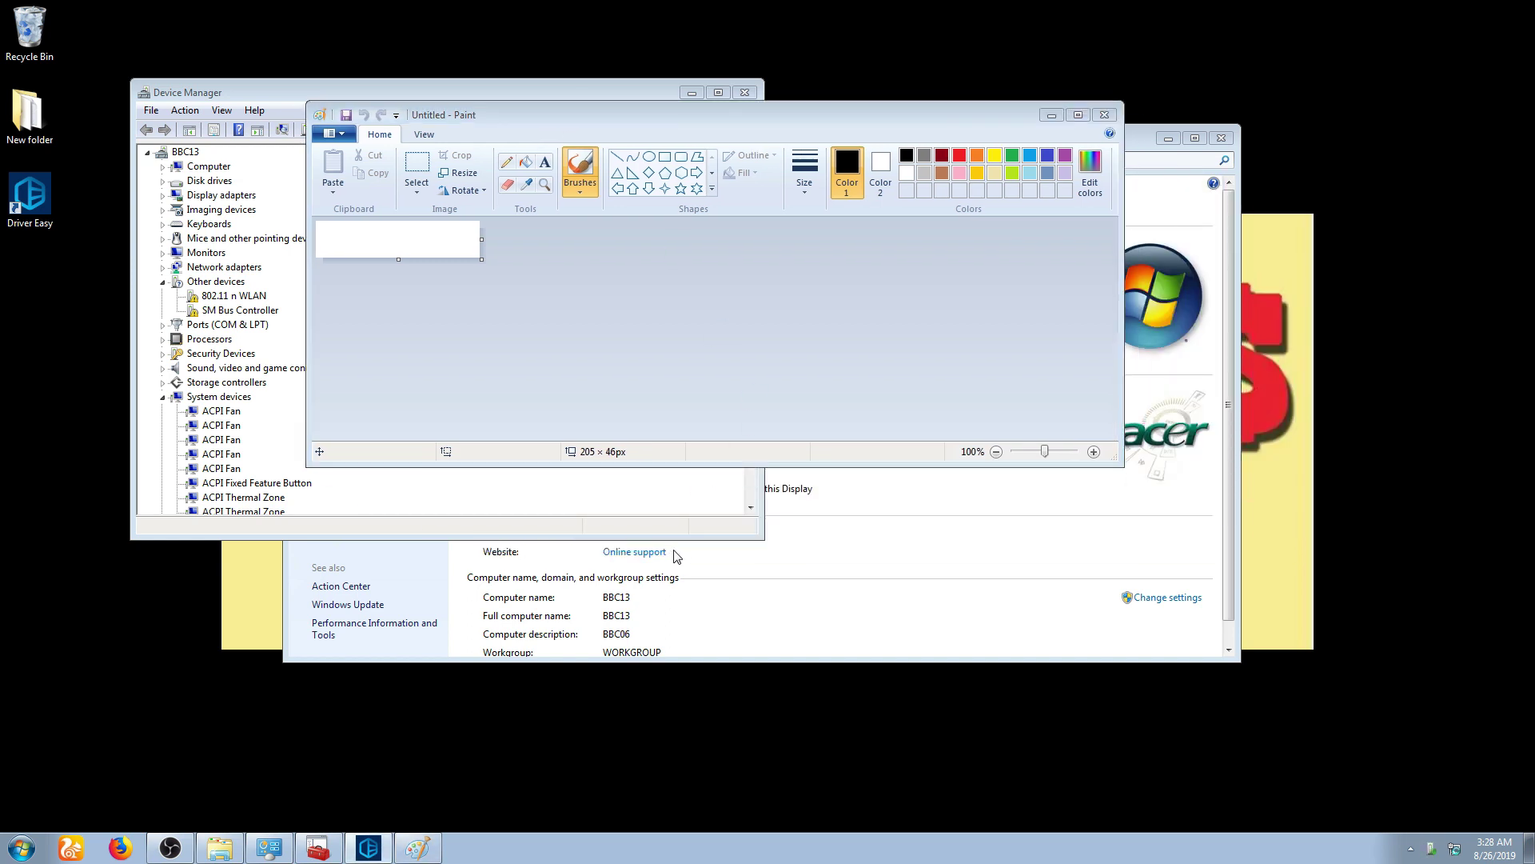
pyautogui.click(654, 133)
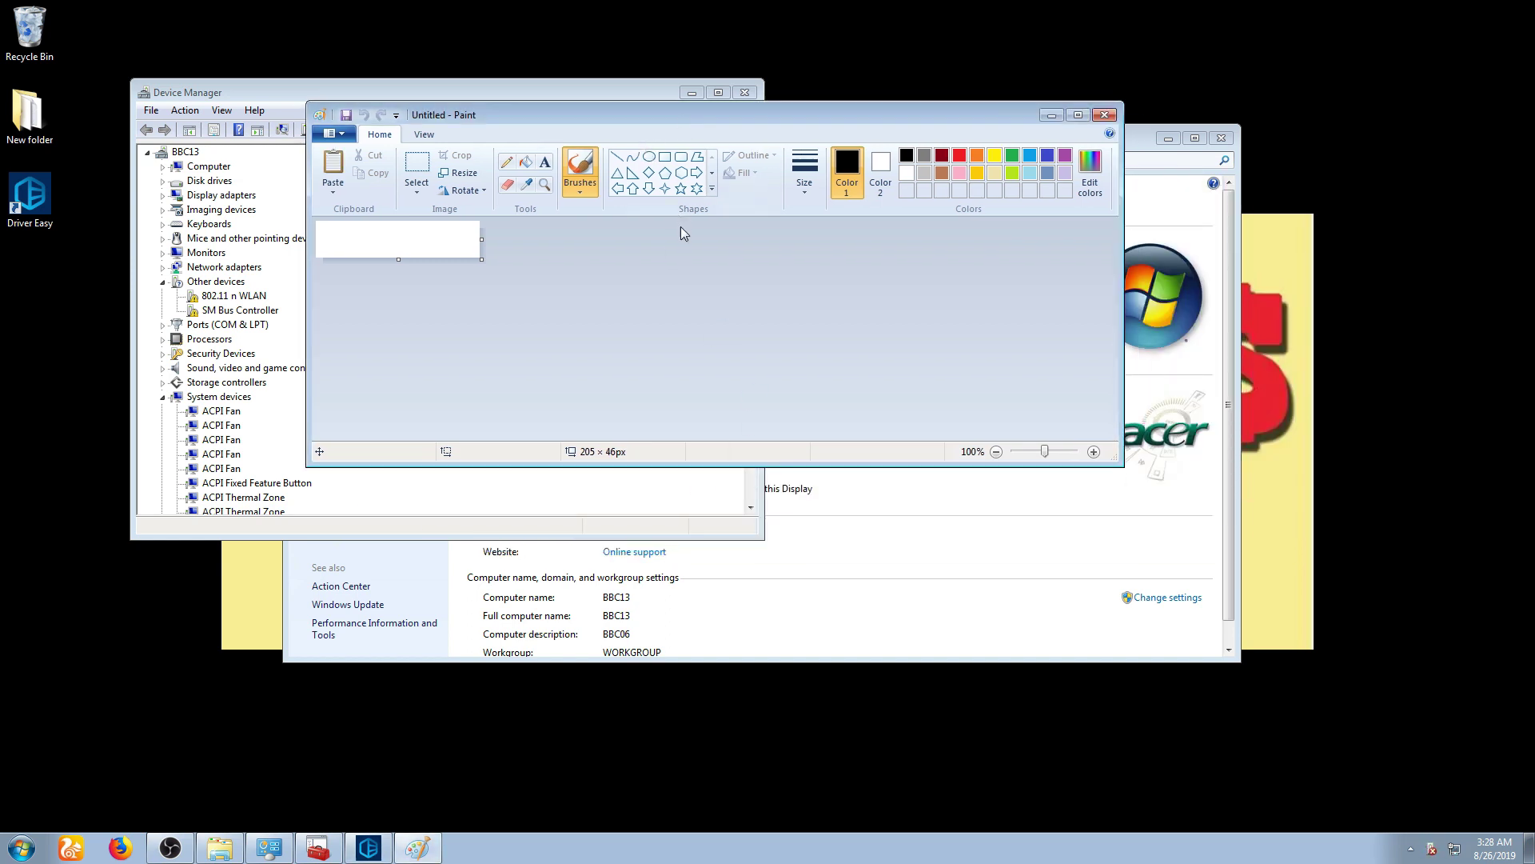
# - Paste the captured screenshot of the running Driver Easy scan into the canvas and maximize the Paint window
pyautogui.hotkey('ctrl', 'v')
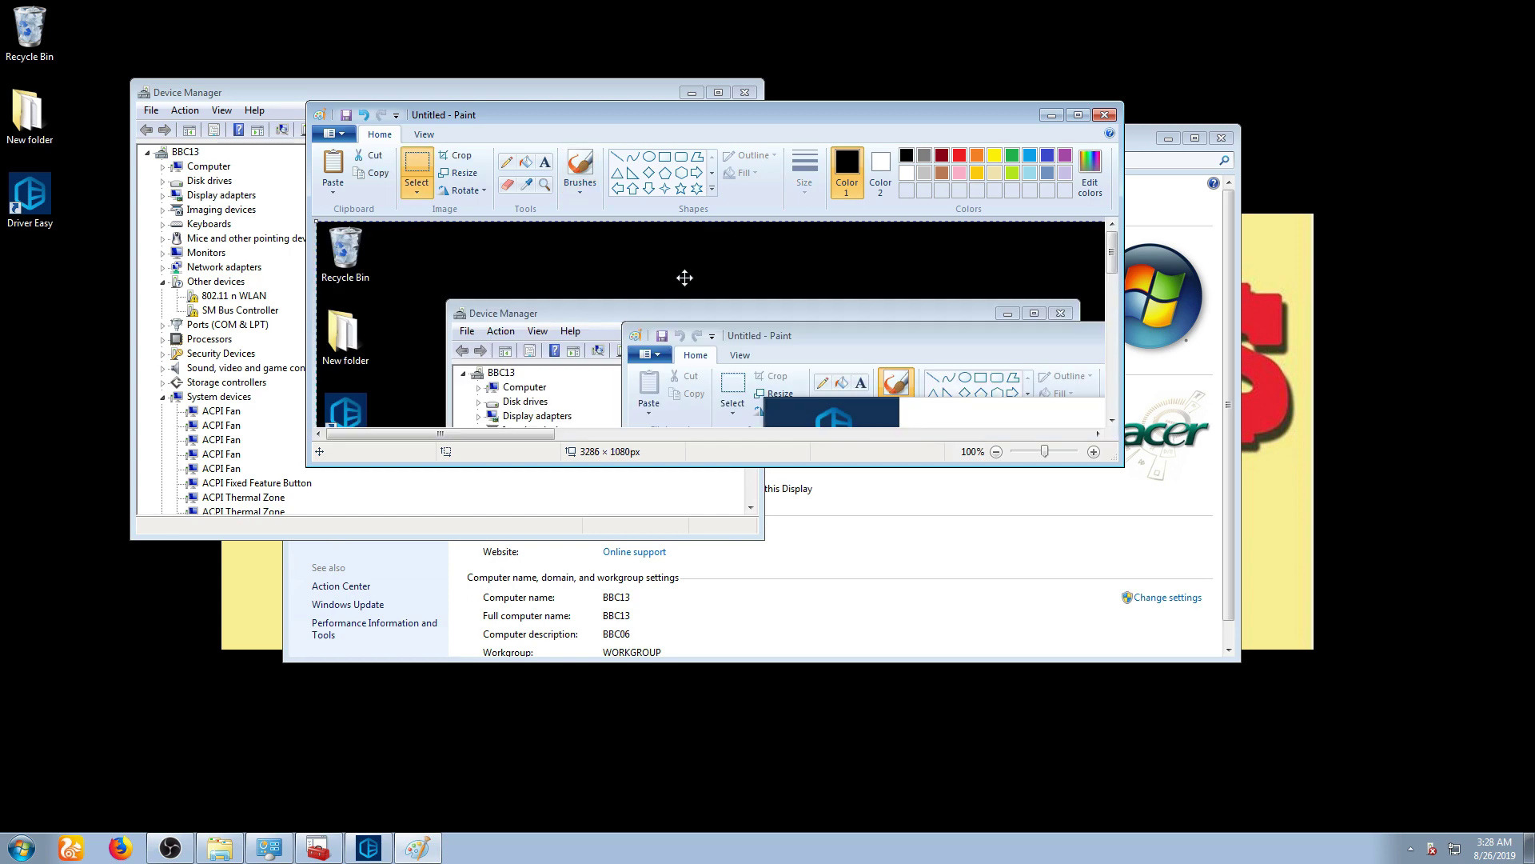
pyautogui.doubleClick(848, 117)
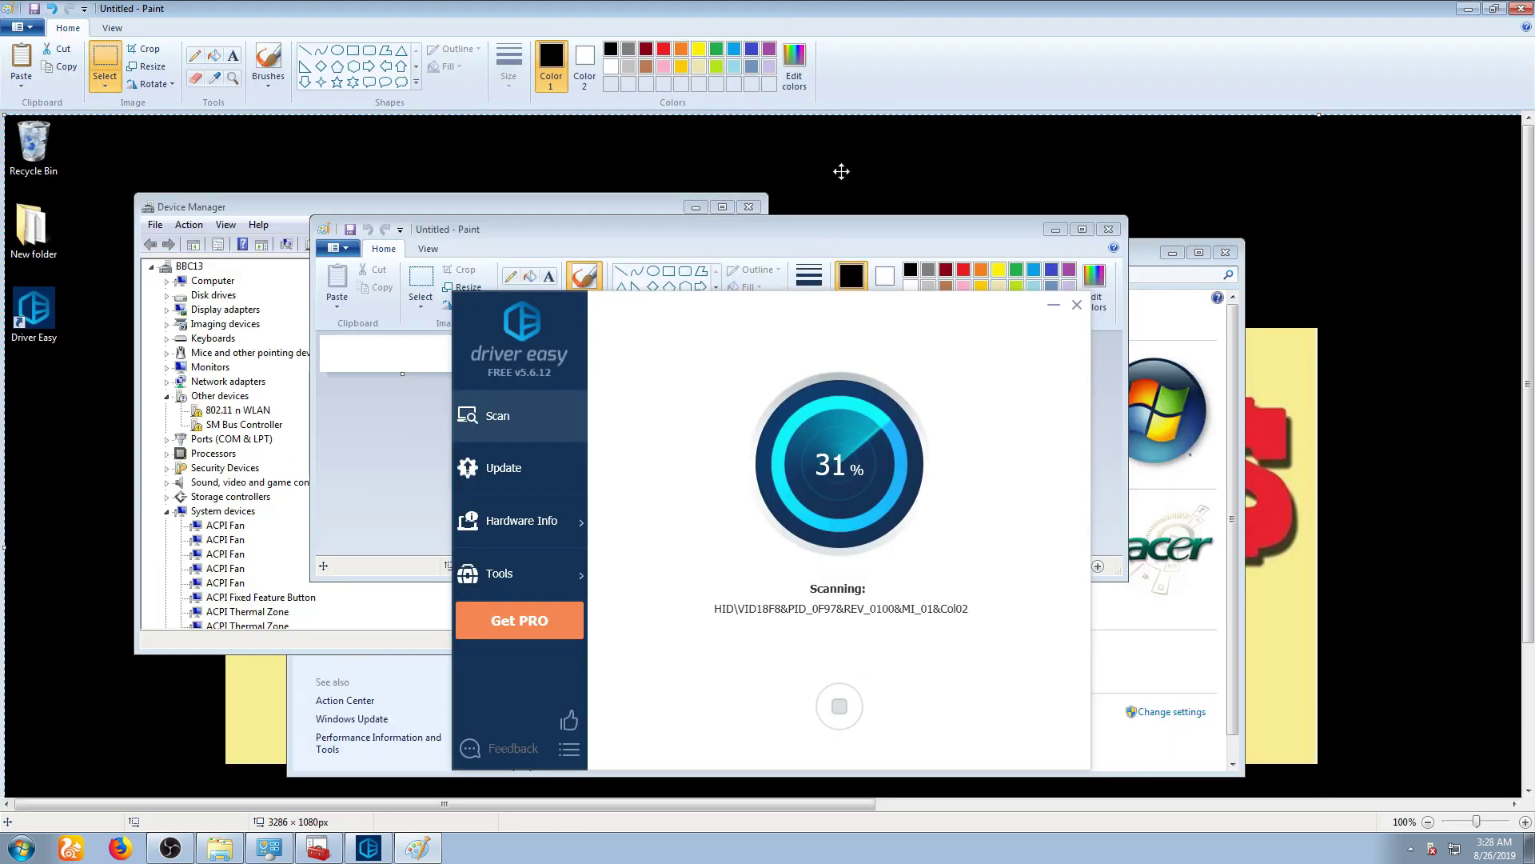
pyautogui.scroll(-5, 621, 569)
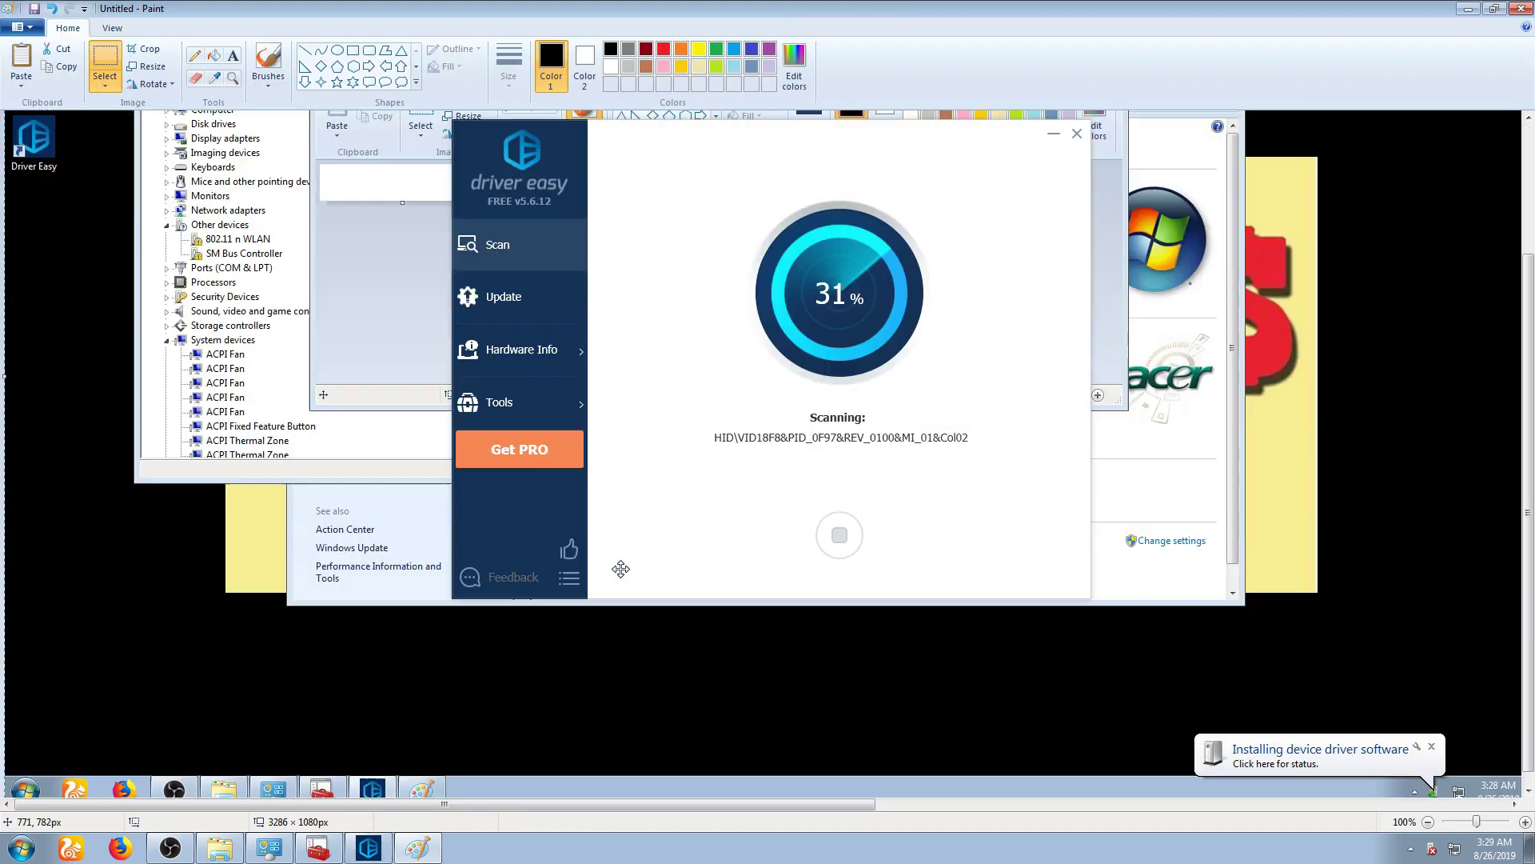
pyautogui.scroll(4, 621, 569)
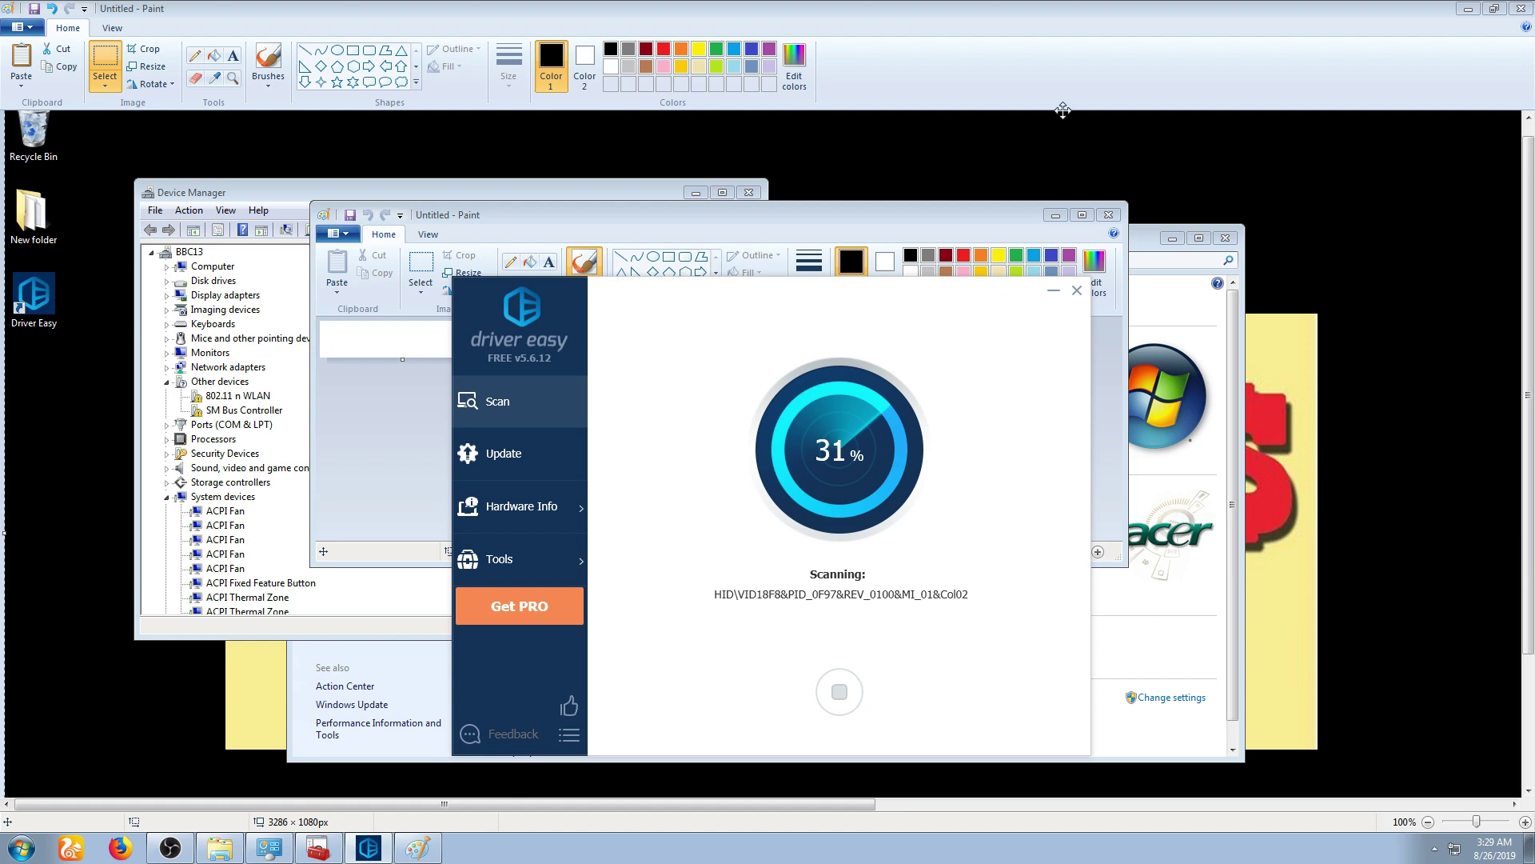
# - Paste the screenshots of the advancing scan and the Driver Easy update list, aligning each over the previous capture
pyautogui.hotkey('ctrl', 'v')
pyautogui.moveTo(960, 421); pyautogui.dragTo(949, 319)
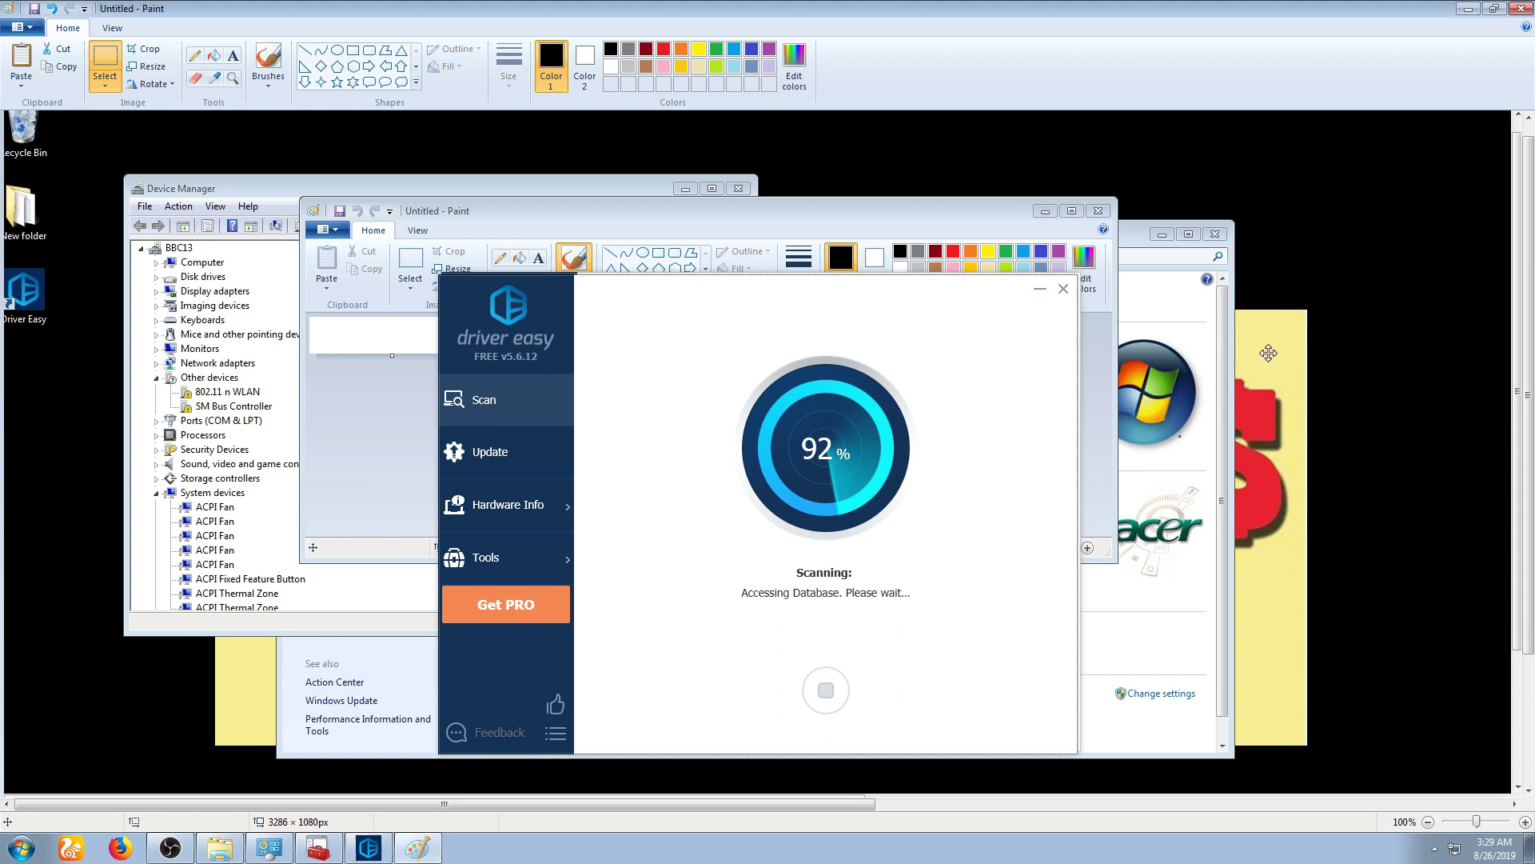
pyautogui.hotkey('ctrl', 'v')
pyautogui.moveTo(850, 462); pyautogui.dragTo(832, 323)
pyautogui.moveTo(840, 499)
pyautogui.mouseDown()
pyautogui.moveTo(845, 456)
pyautogui.moveTo(830, 496)
pyautogui.mouseUp()
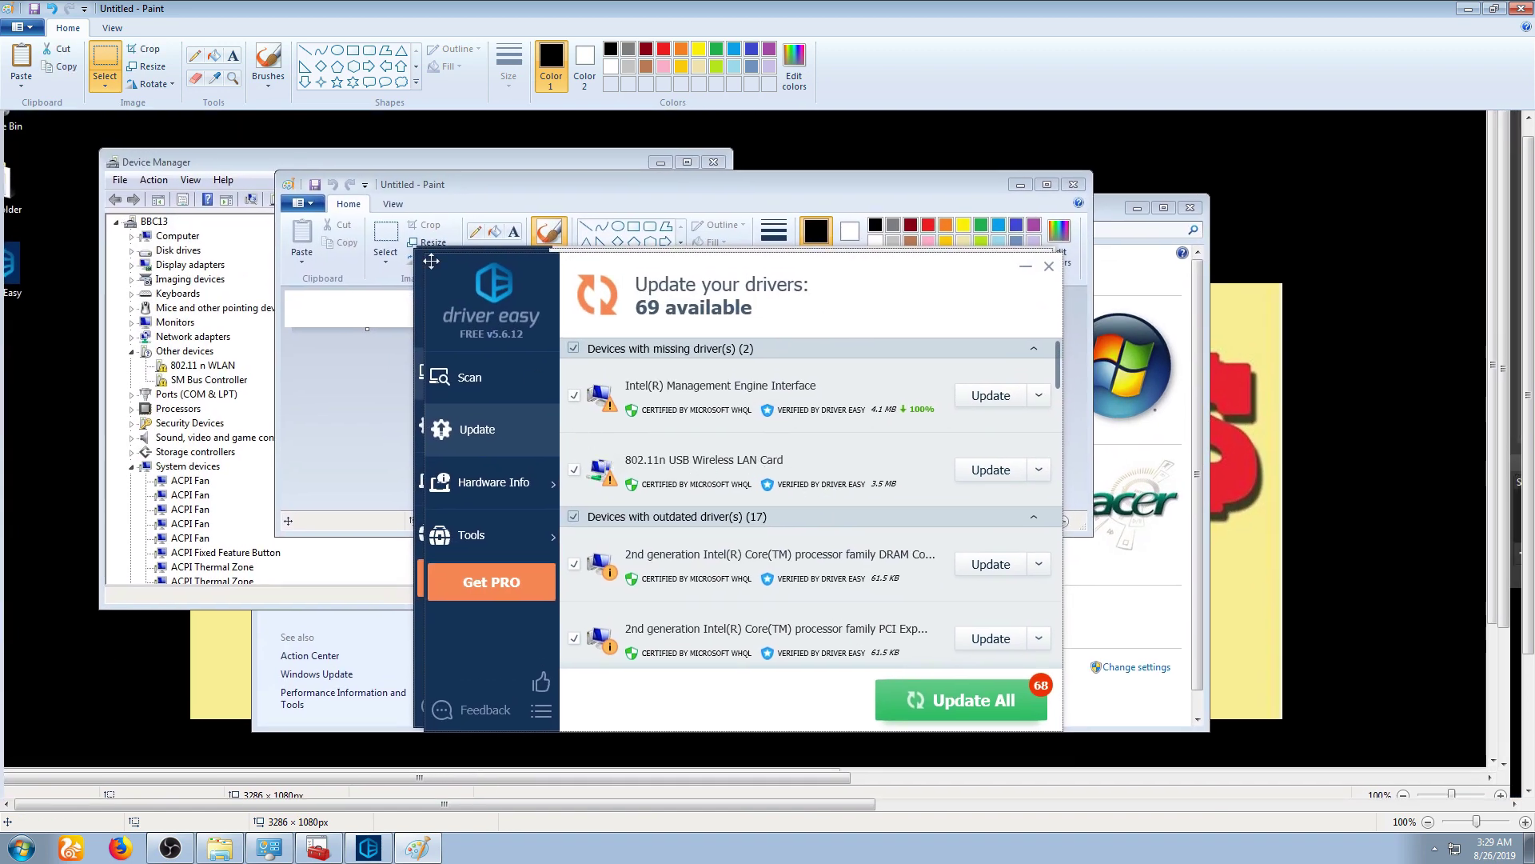
# - Draw an oval around the 802.11n USB Wireless LAN Card entry in the pasted driver update list
pyautogui.click(336, 49)
pyautogui.moveTo(567, 400)
pyautogui.mouseDown()
pyautogui.moveTo(631, 467)
pyautogui.moveTo(1085, 535)
pyautogui.mouseUp()
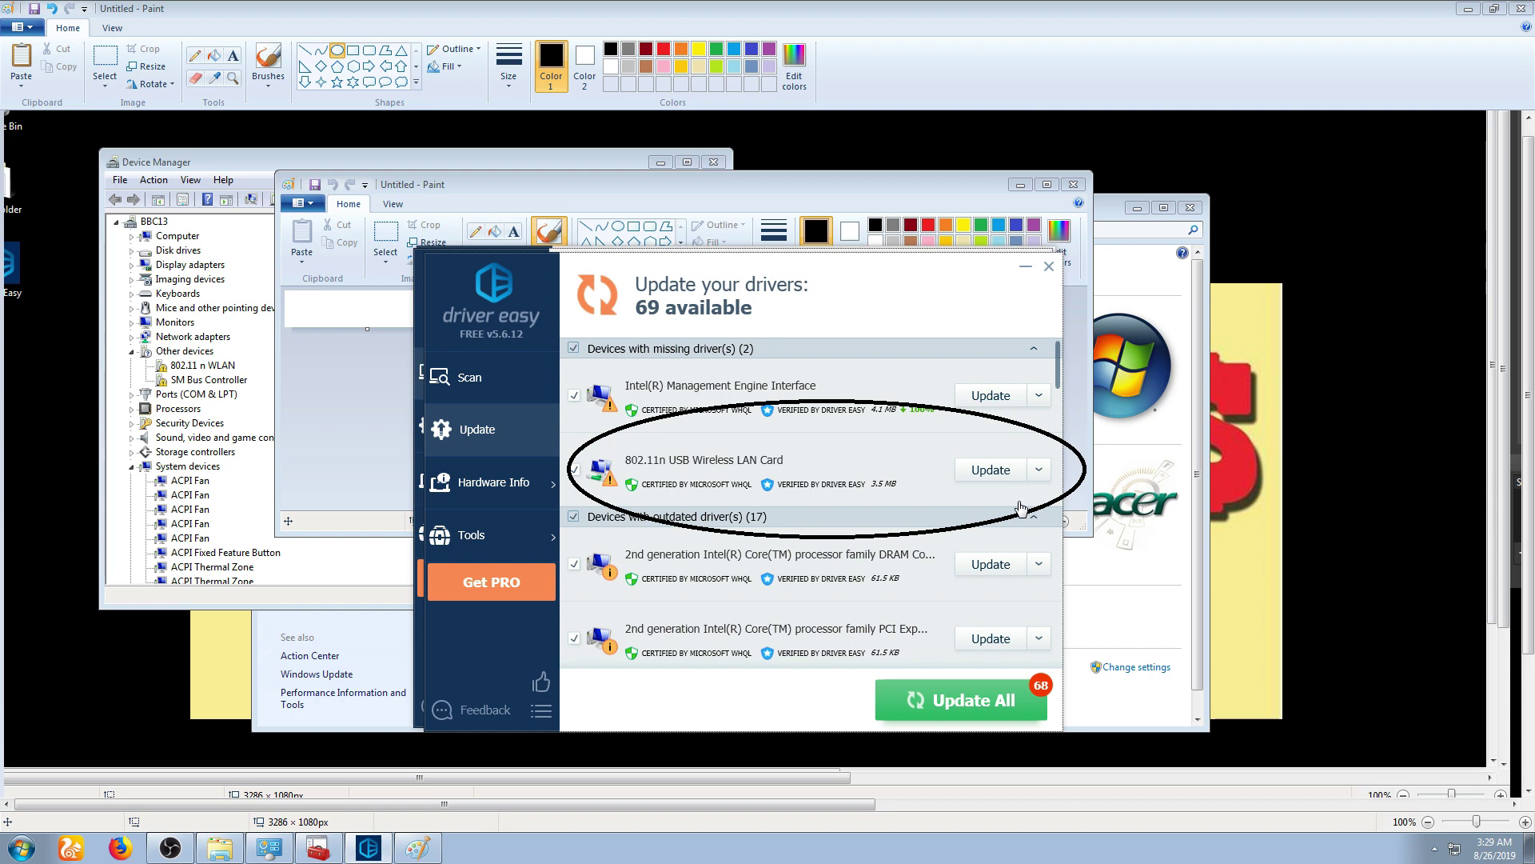
pyautogui.click(1150, 485)
# - Paste the screenshots of the system restore point prompt and the PRO version notice, aligning each over the earlier captures
pyautogui.hotkey('ctrl', 'v')
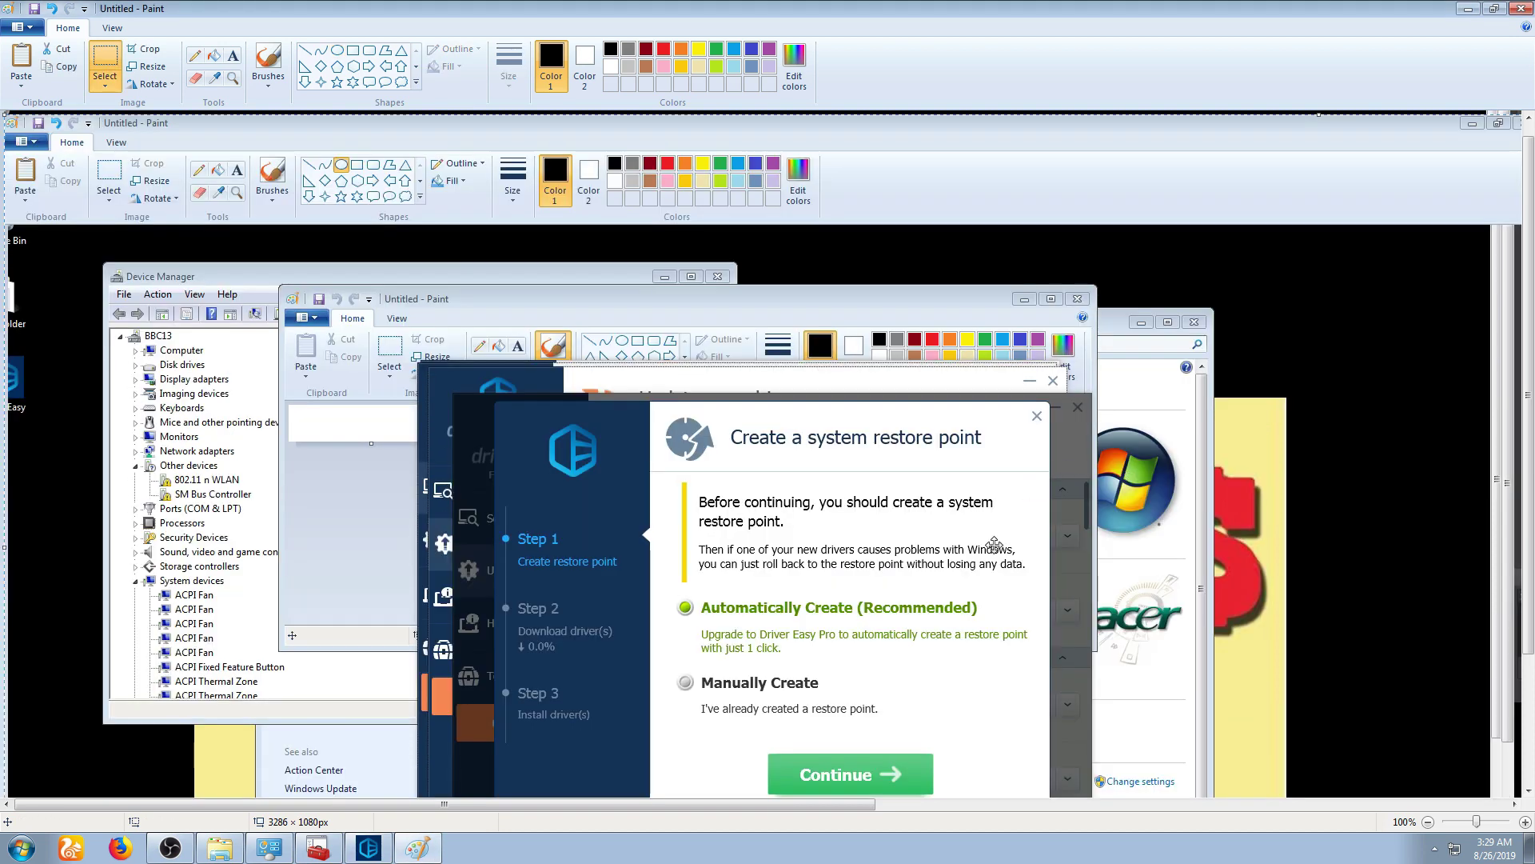
pyautogui.moveTo(1010, 534); pyautogui.dragTo(967, 429)
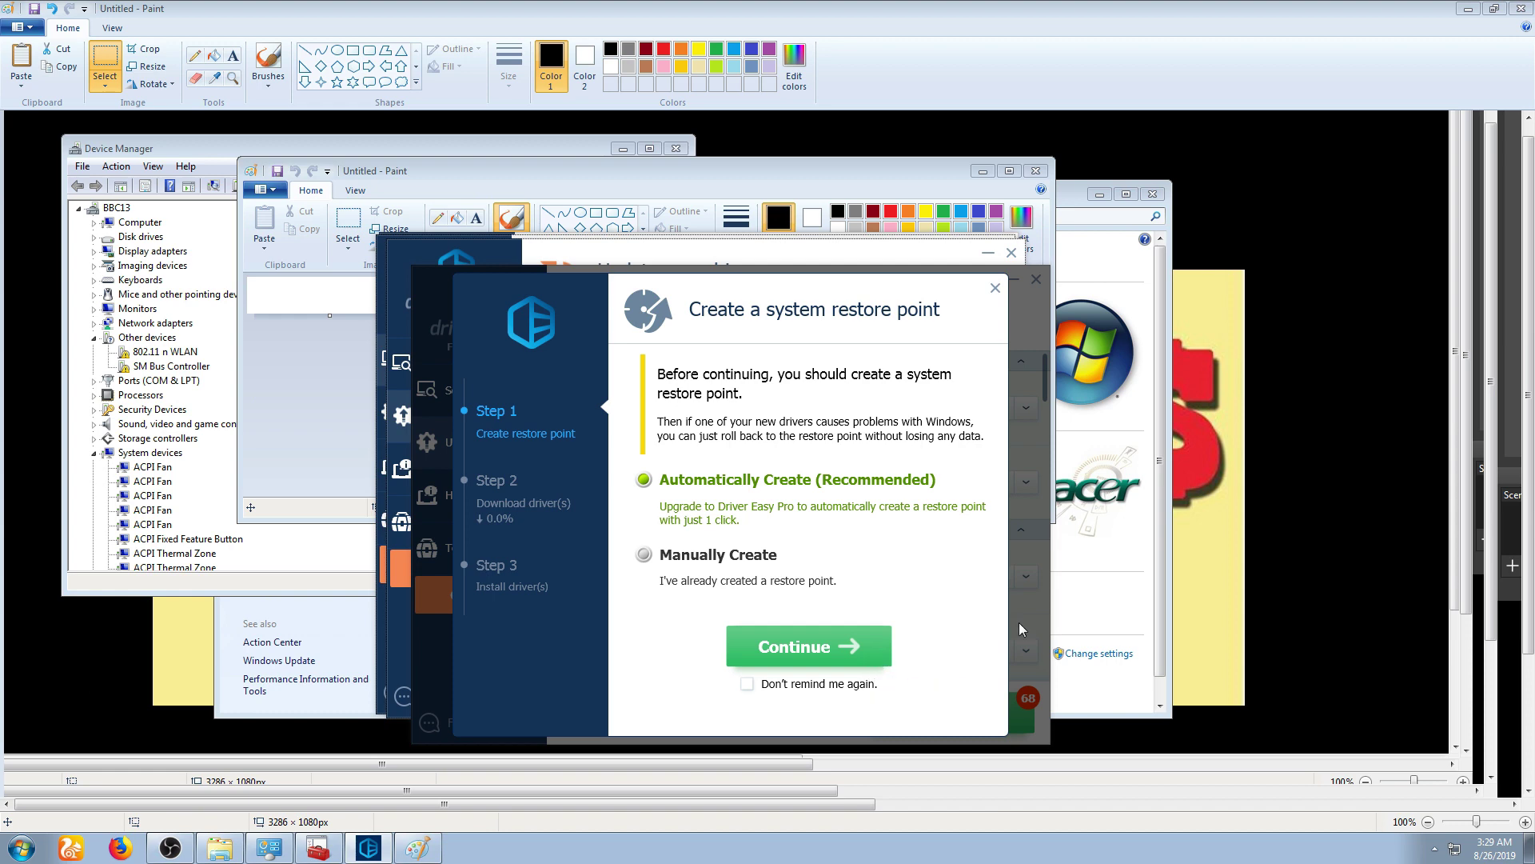
pyautogui.click(1244, 539)
pyautogui.hotkey('ctrl', 'v')
pyautogui.moveTo(866, 537); pyautogui.dragTo(832, 416)
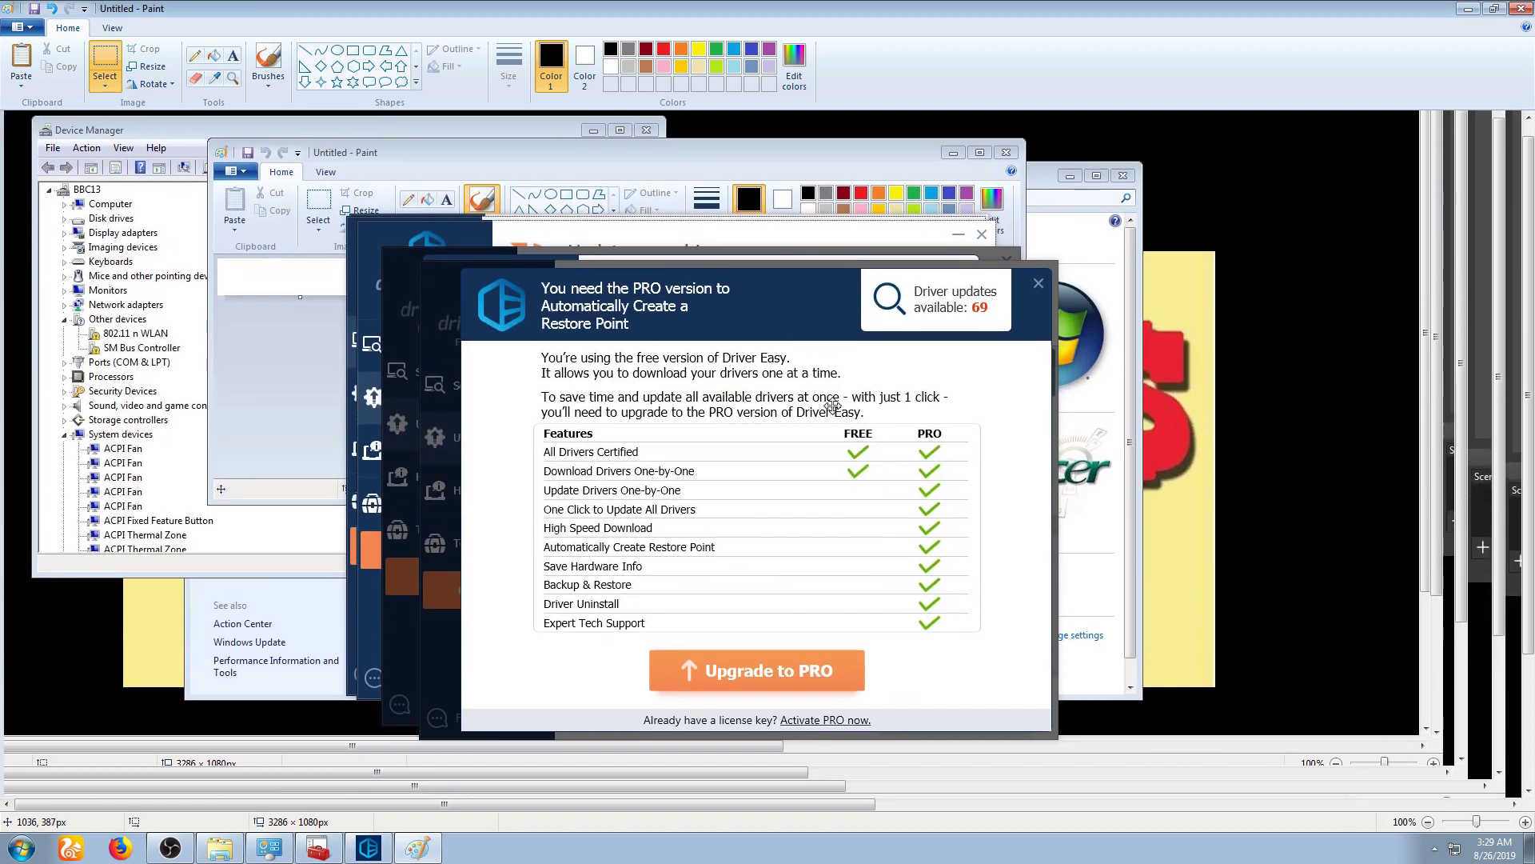
# - Switch between Paint and Driver Easy, and paste the screenshot of the starting wireless LAN driver download over the PRO notice
pyautogui.click(404, 851)
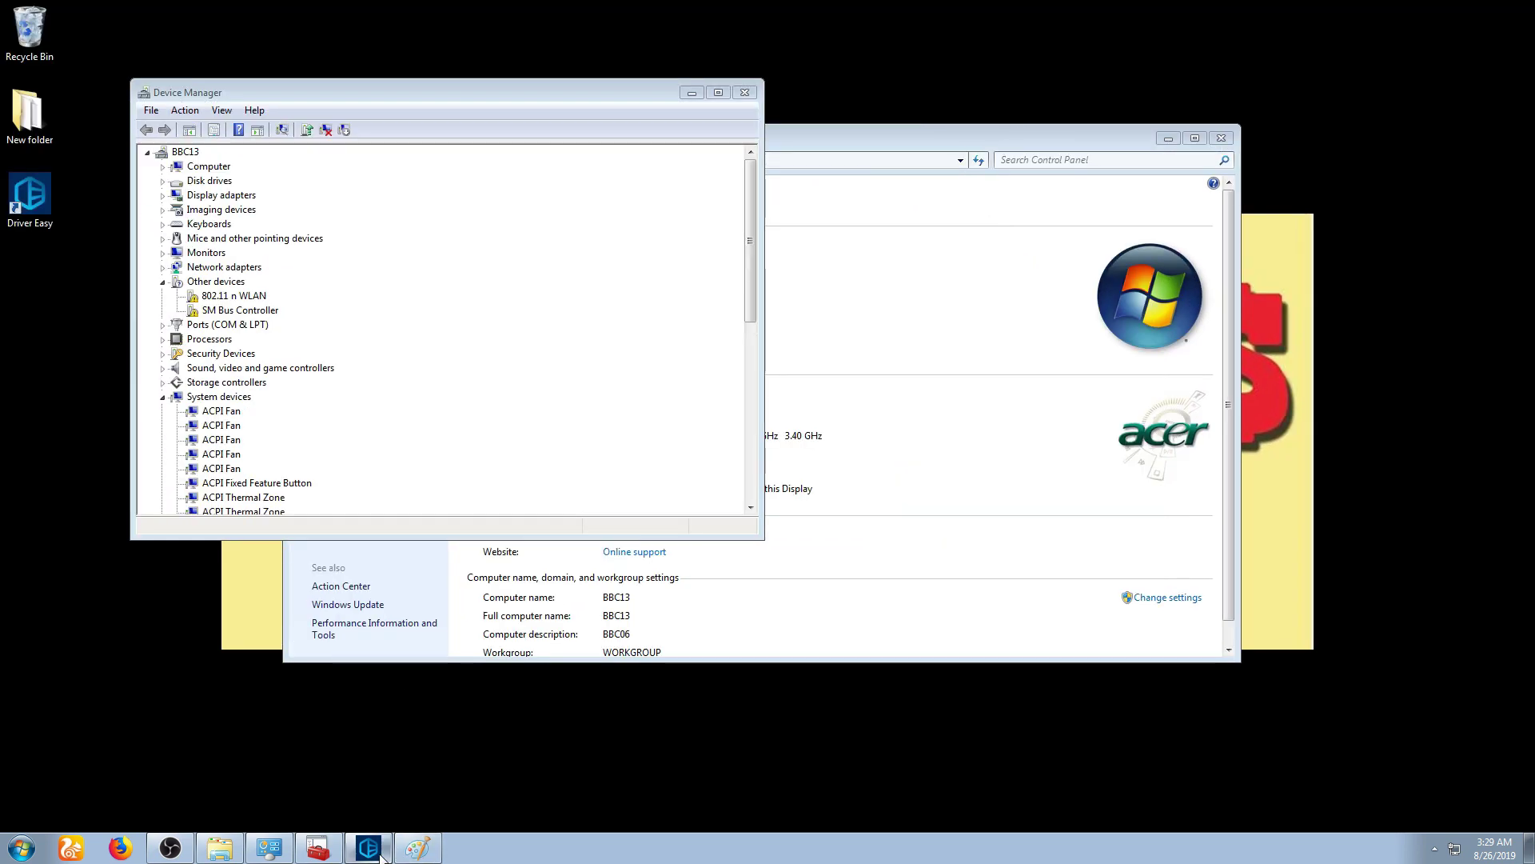
pyautogui.click(420, 851)
pyautogui.click(359, 844)
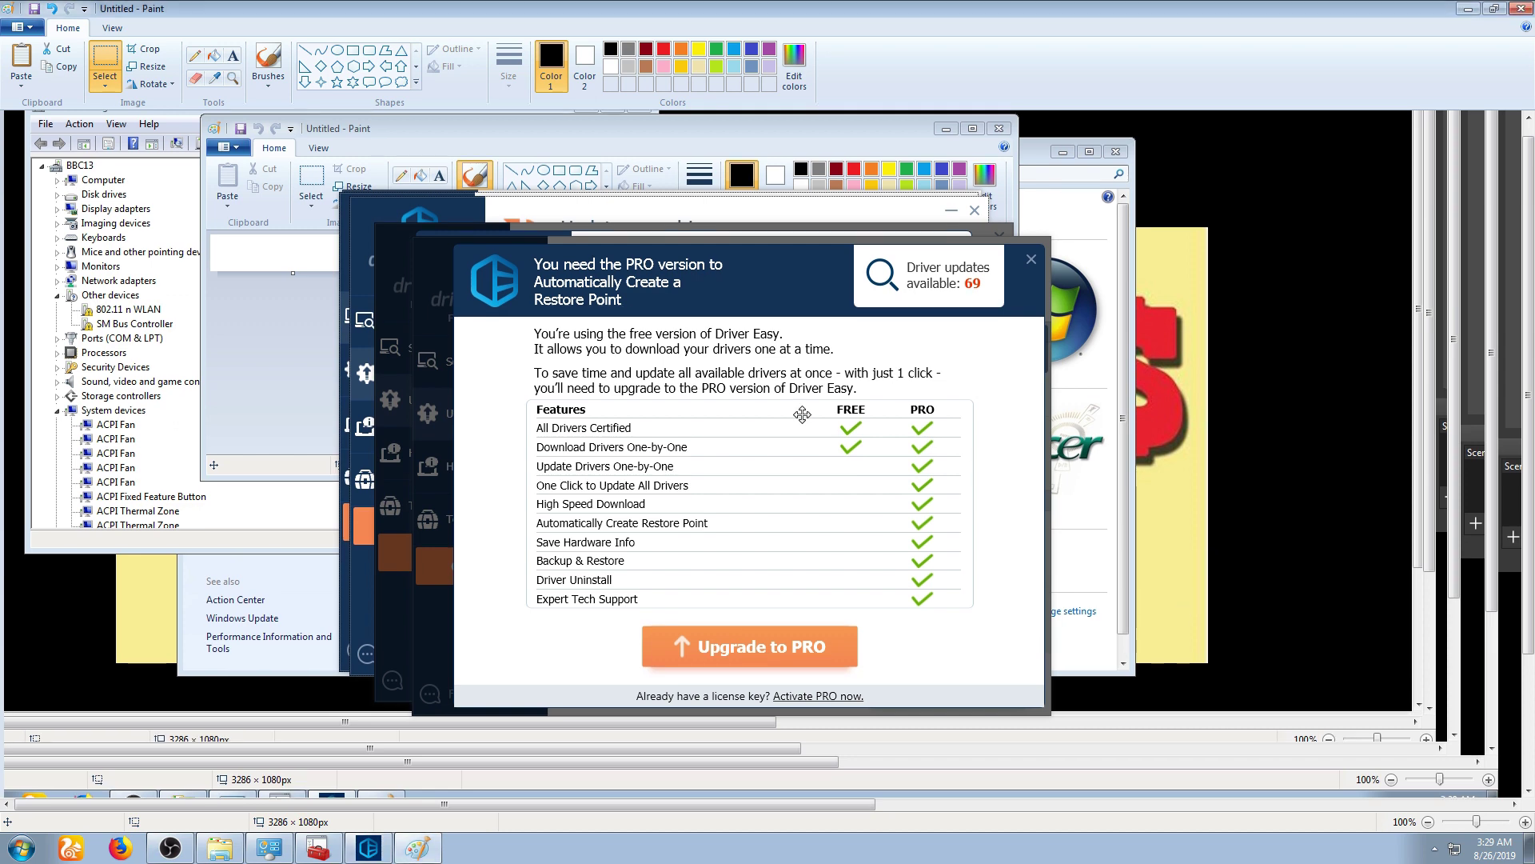
pyautogui.hotkey('ctrl', 'v')
pyautogui.moveTo(822, 417)
pyautogui.mouseDown()
pyautogui.moveTo(784, 380)
pyautogui.moveTo(762, 264)
pyautogui.mouseUp()
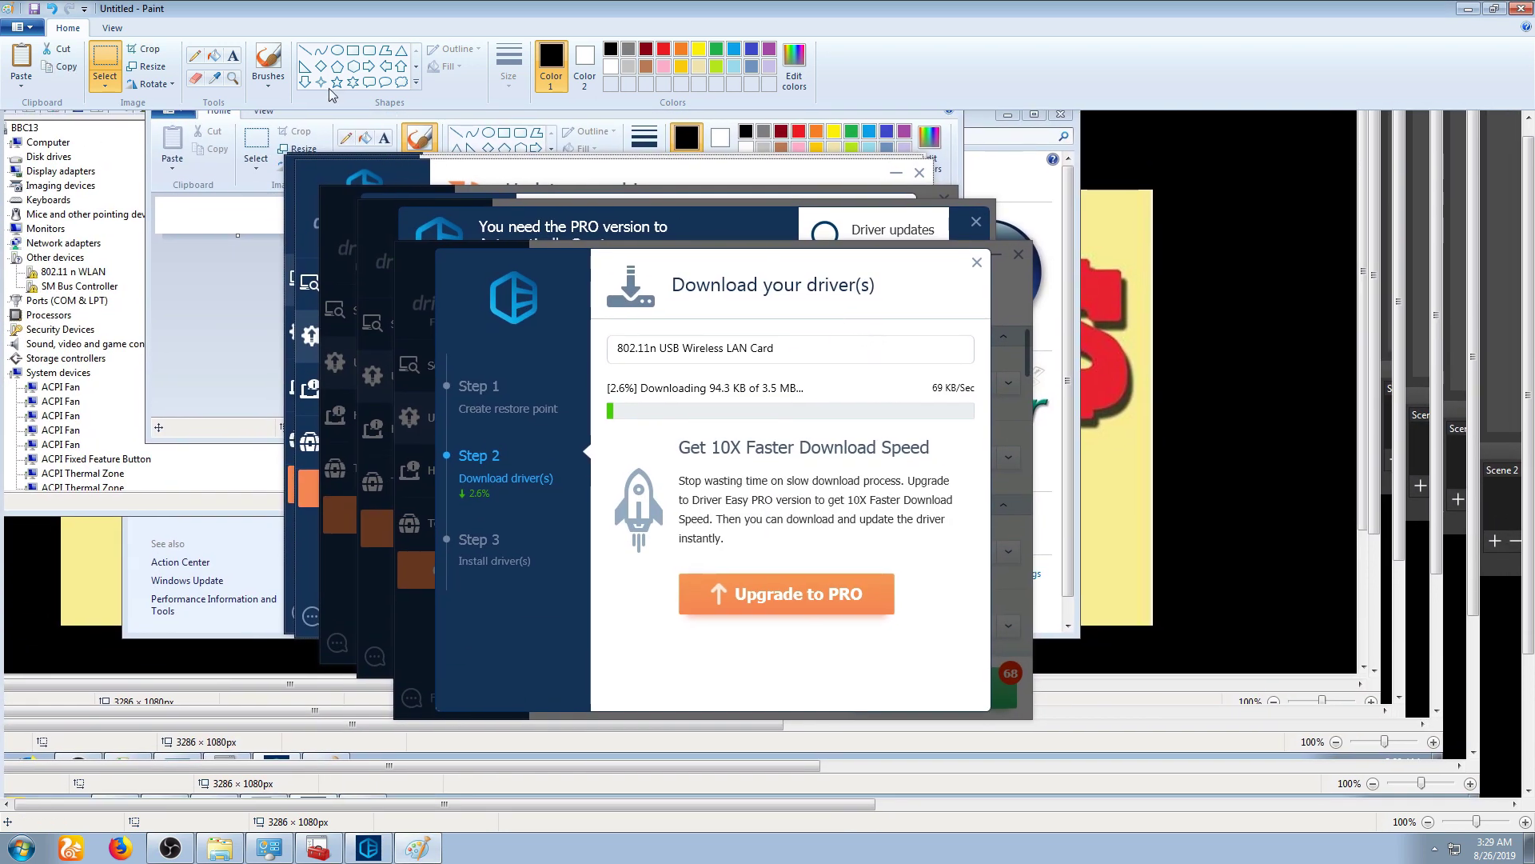
# - Draw a small oval around the close button of the pasted Download your driver(s) dialog
pyautogui.click(337, 50)
pyautogui.moveTo(931, 234); pyautogui.dragTo(1017, 286)
pyautogui.click(1029, 294)
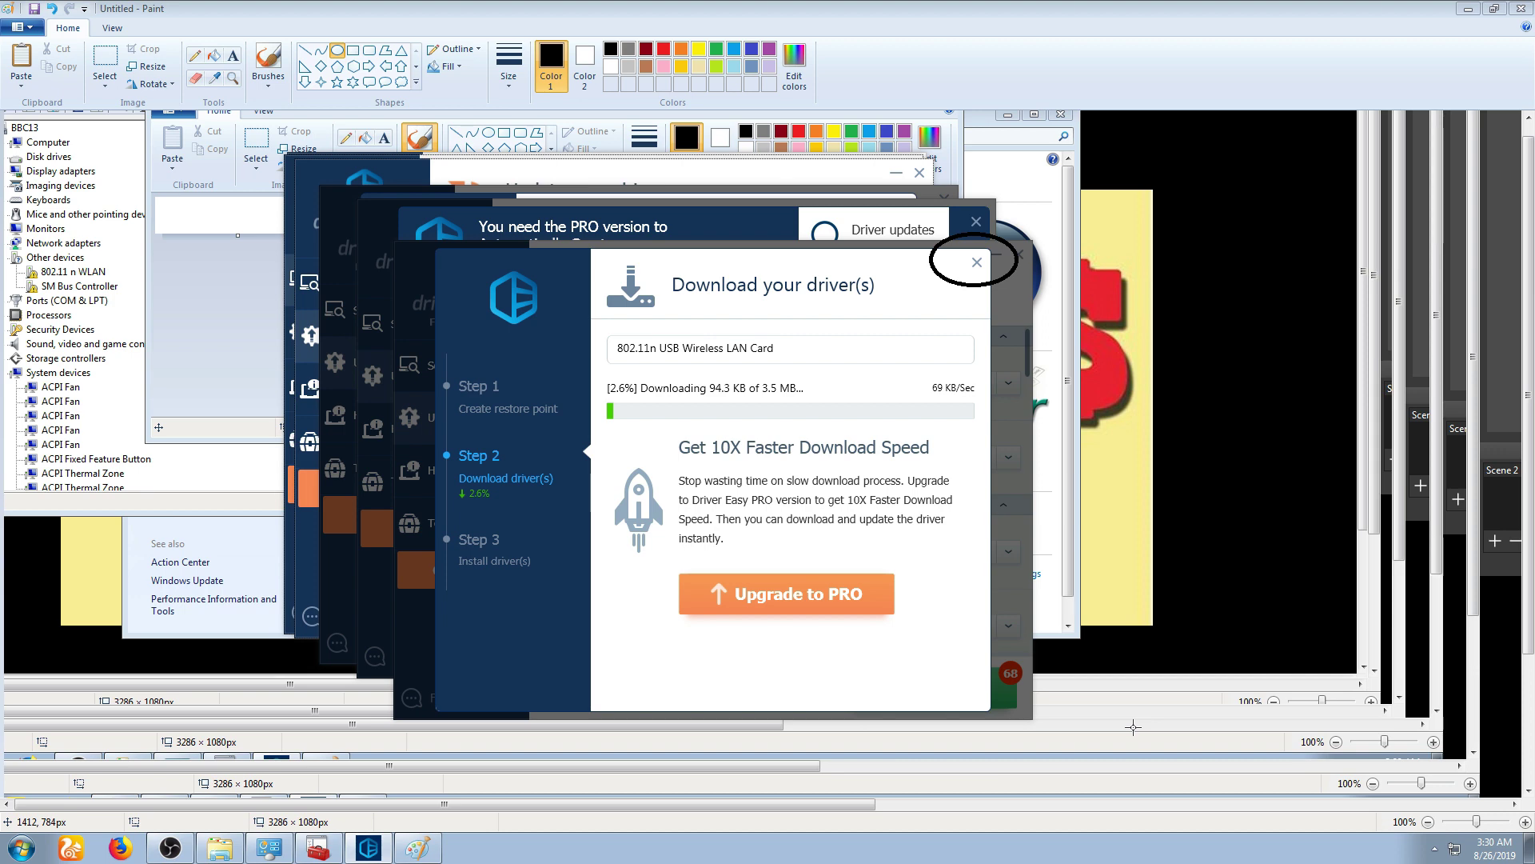
pyautogui.click(1133, 727)
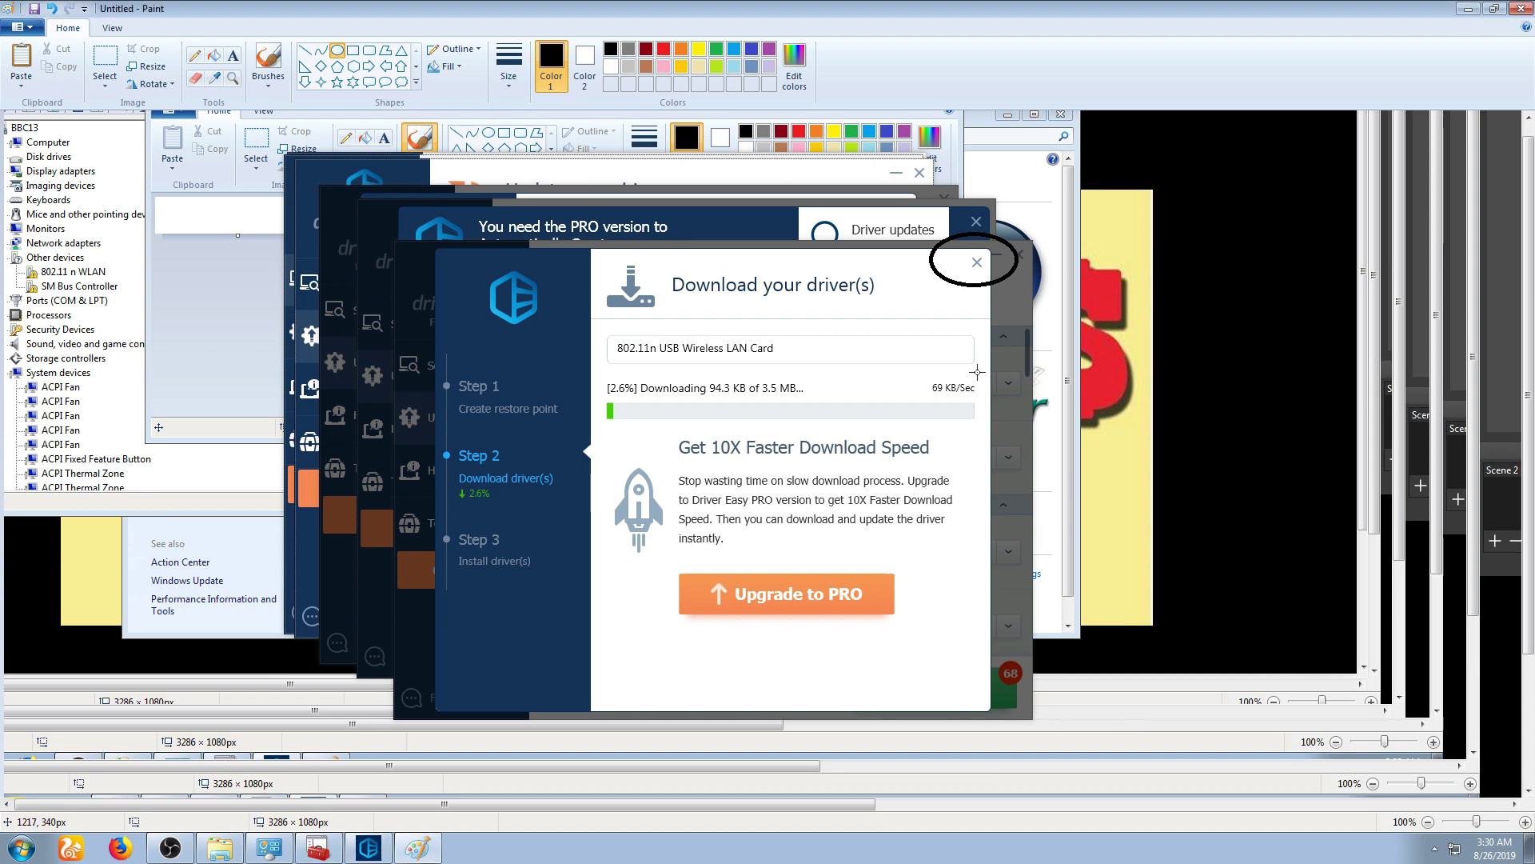
# - Paste the newer screenshot of the nearly complete driver download and align it over the previous capture
pyautogui.hotkey('ctrl', 'v')
pyautogui.moveTo(996, 477); pyautogui.dragTo(947, 298)
pyautogui.moveTo(928, 388); pyautogui.dragTo(887, 386)
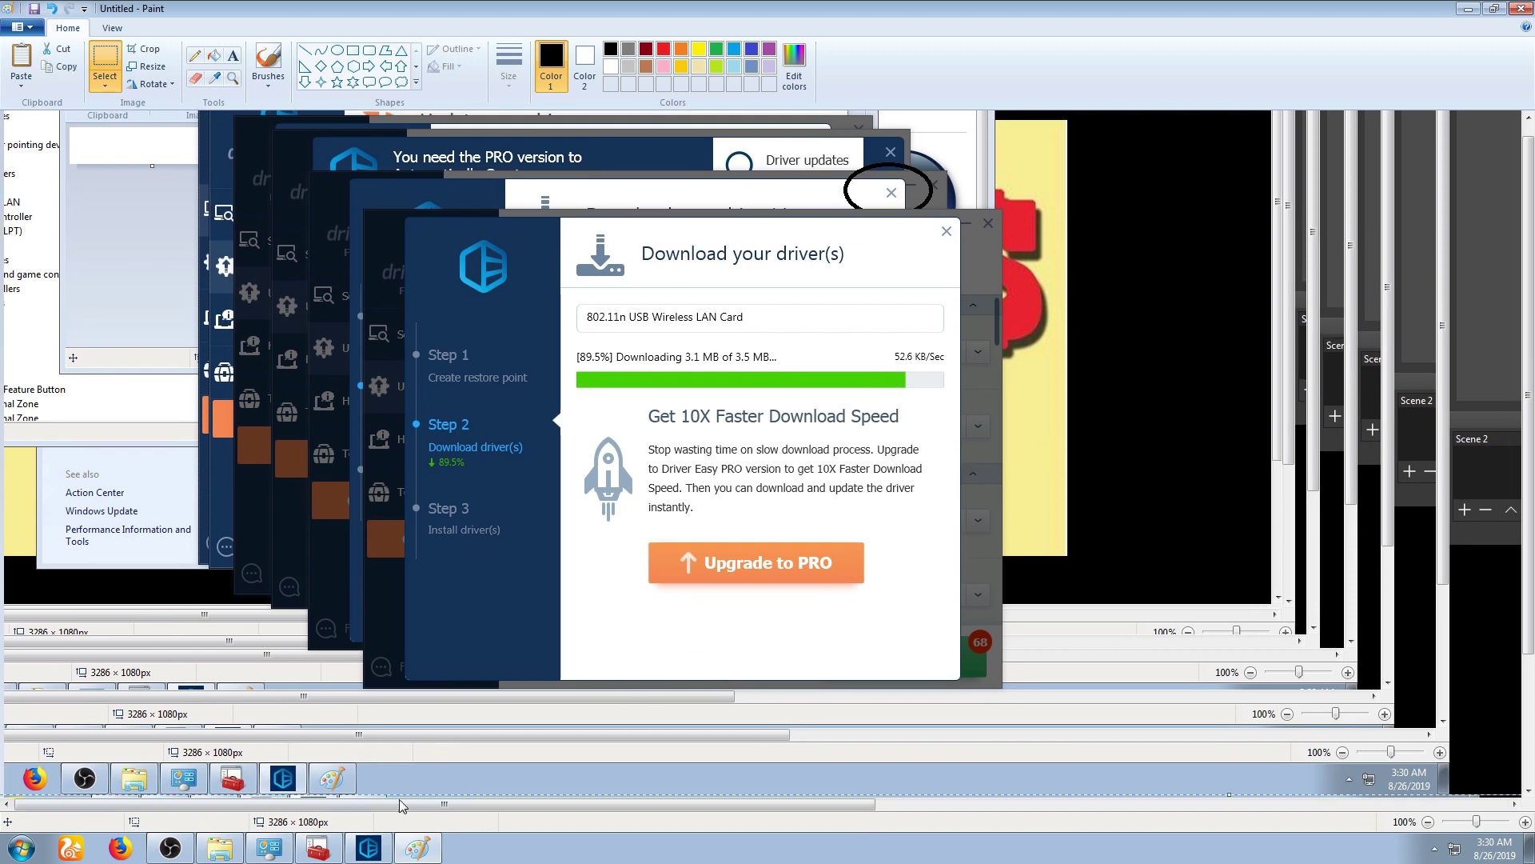
# - Paste the screenshot of the Install your driver(s) dialog into Paint and align it over the previous capture
pyautogui.click(378, 850)
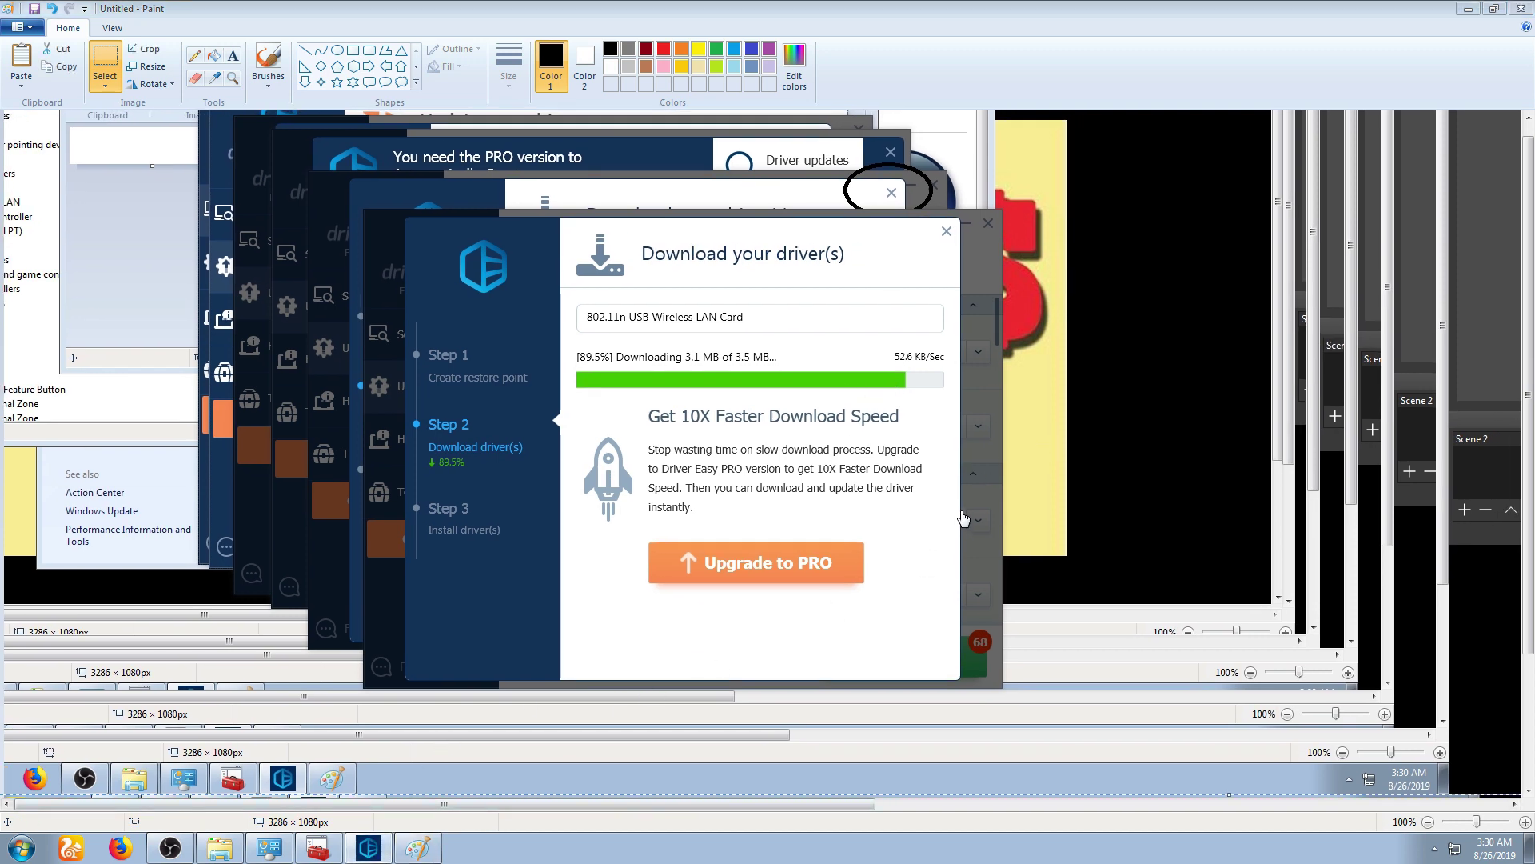
pyautogui.click(1152, 422)
pyautogui.hotkey('ctrl', 'v')
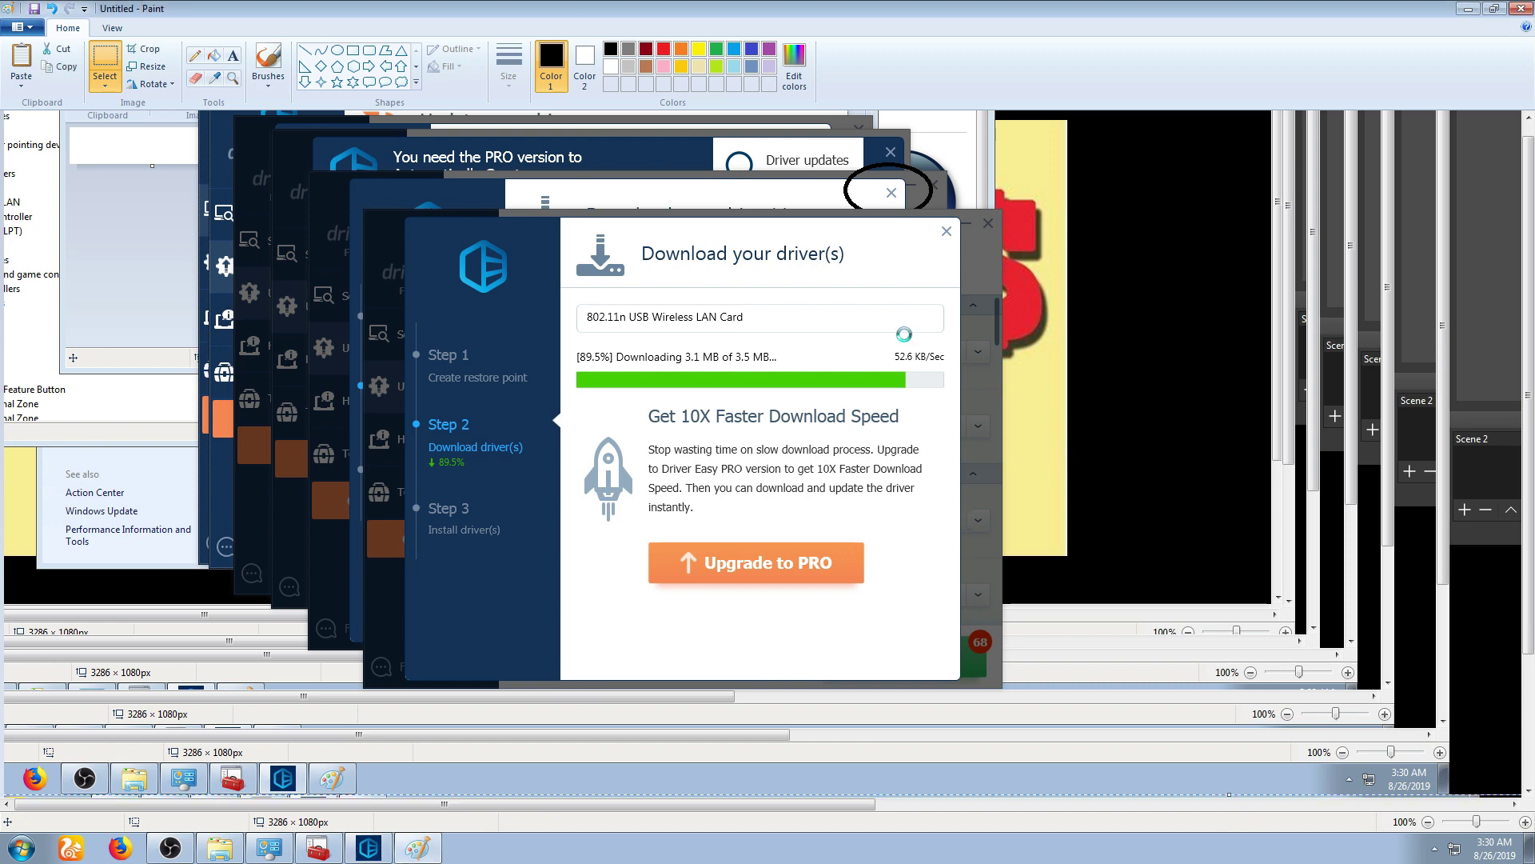
pyautogui.moveTo(834, 410); pyautogui.dragTo(777, 199)
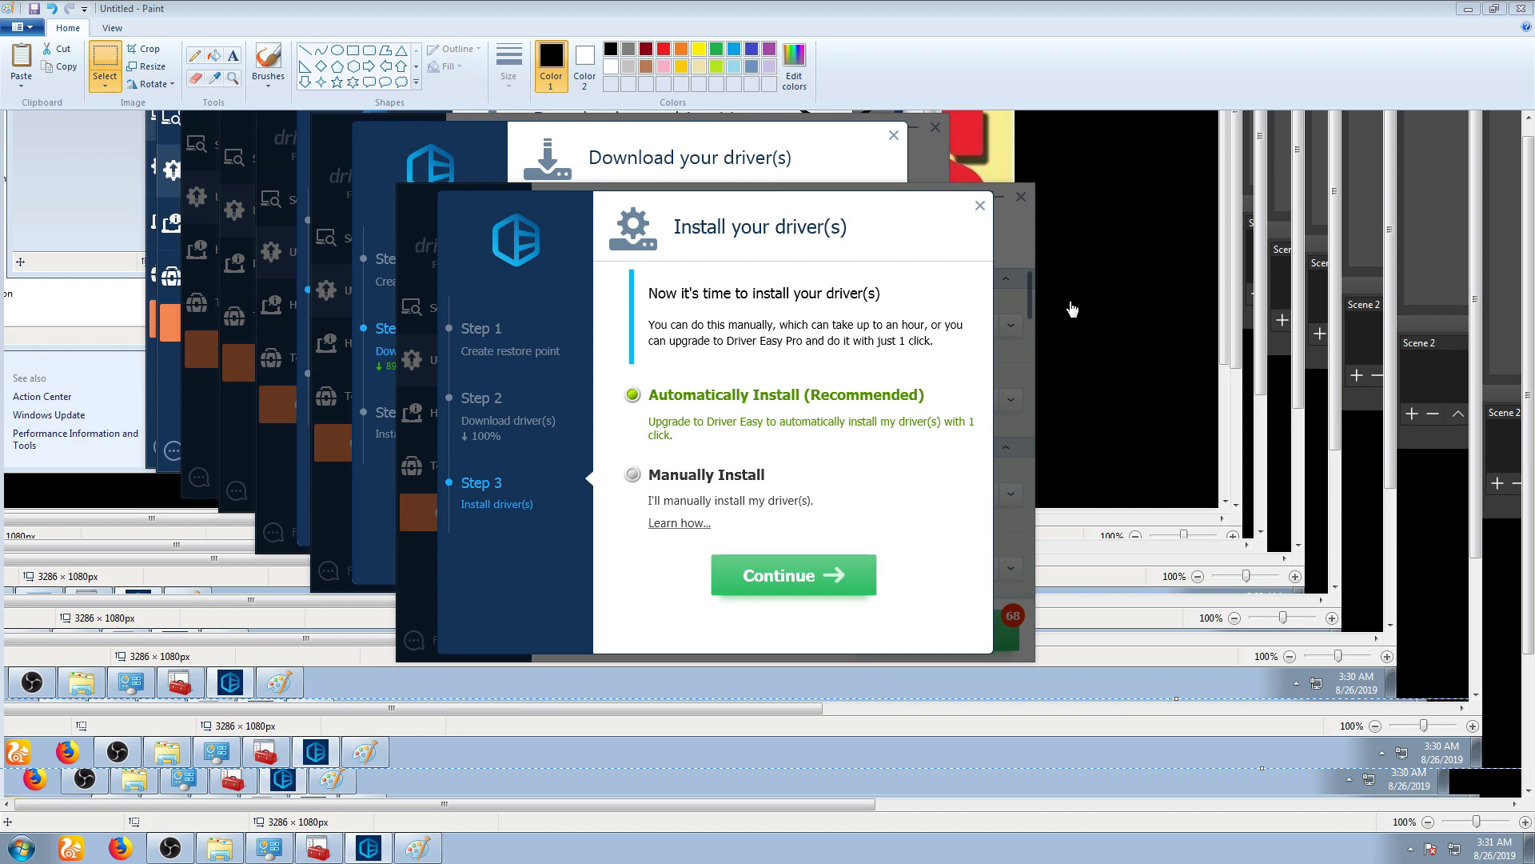
# - Paste the screenshot of the PRO version notice for automatic installation and align it over the Install your driver(s) capture
pyautogui.click(1182, 319)
pyautogui.hotkey('ctrl', 'v')
pyautogui.moveTo(964, 426); pyautogui.dragTo(925, 273)
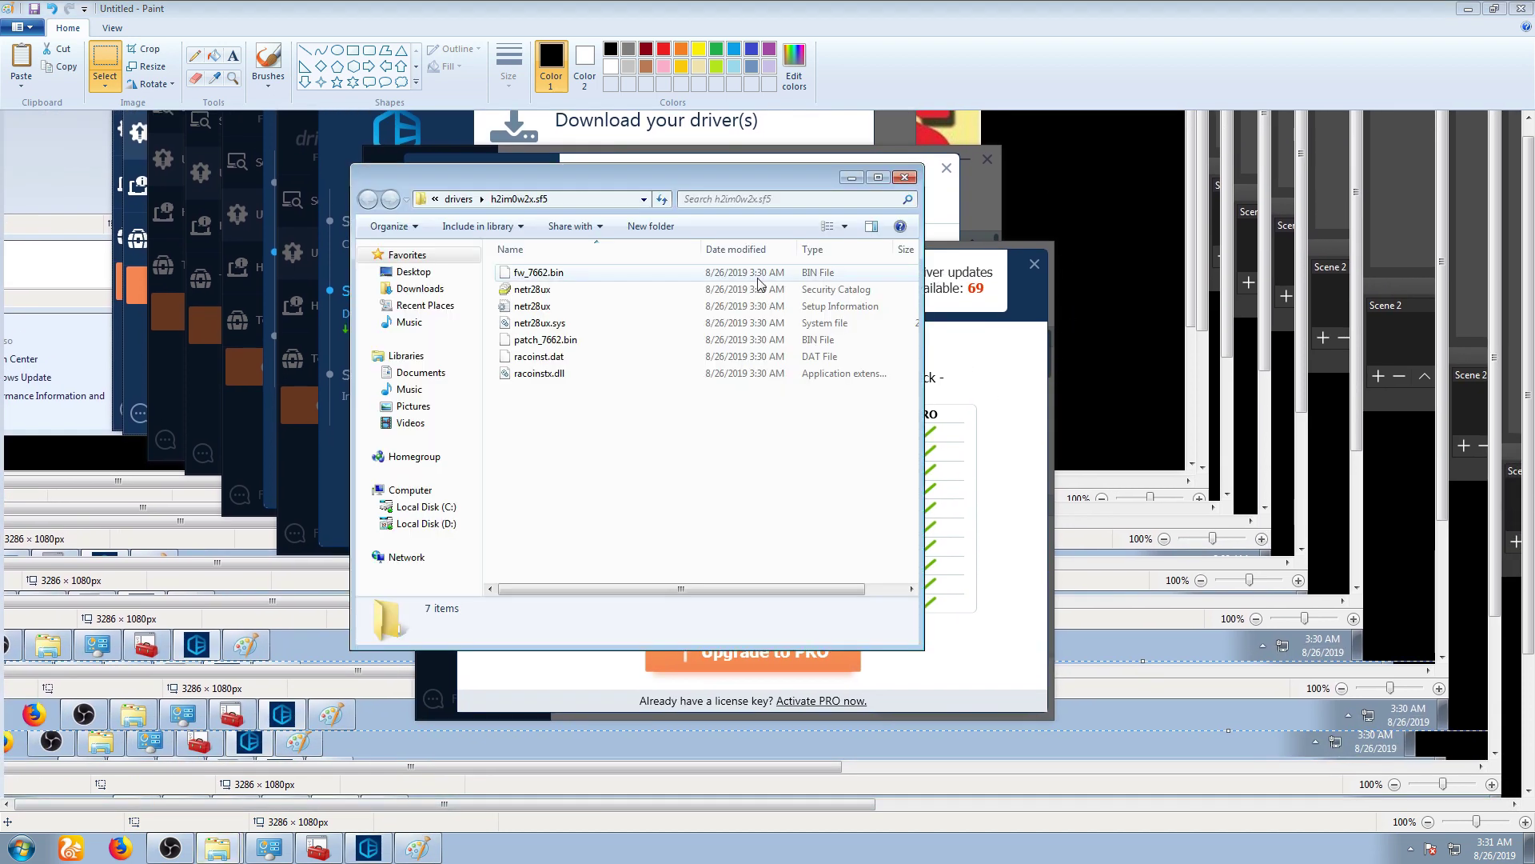
# - Move the driver folder window aside and draw a yellow circle around the close button of the pasted PRO version notice
pyautogui.moveTo(763, 178); pyautogui.dragTo(875, 275)
pyautogui.click(729, 170)
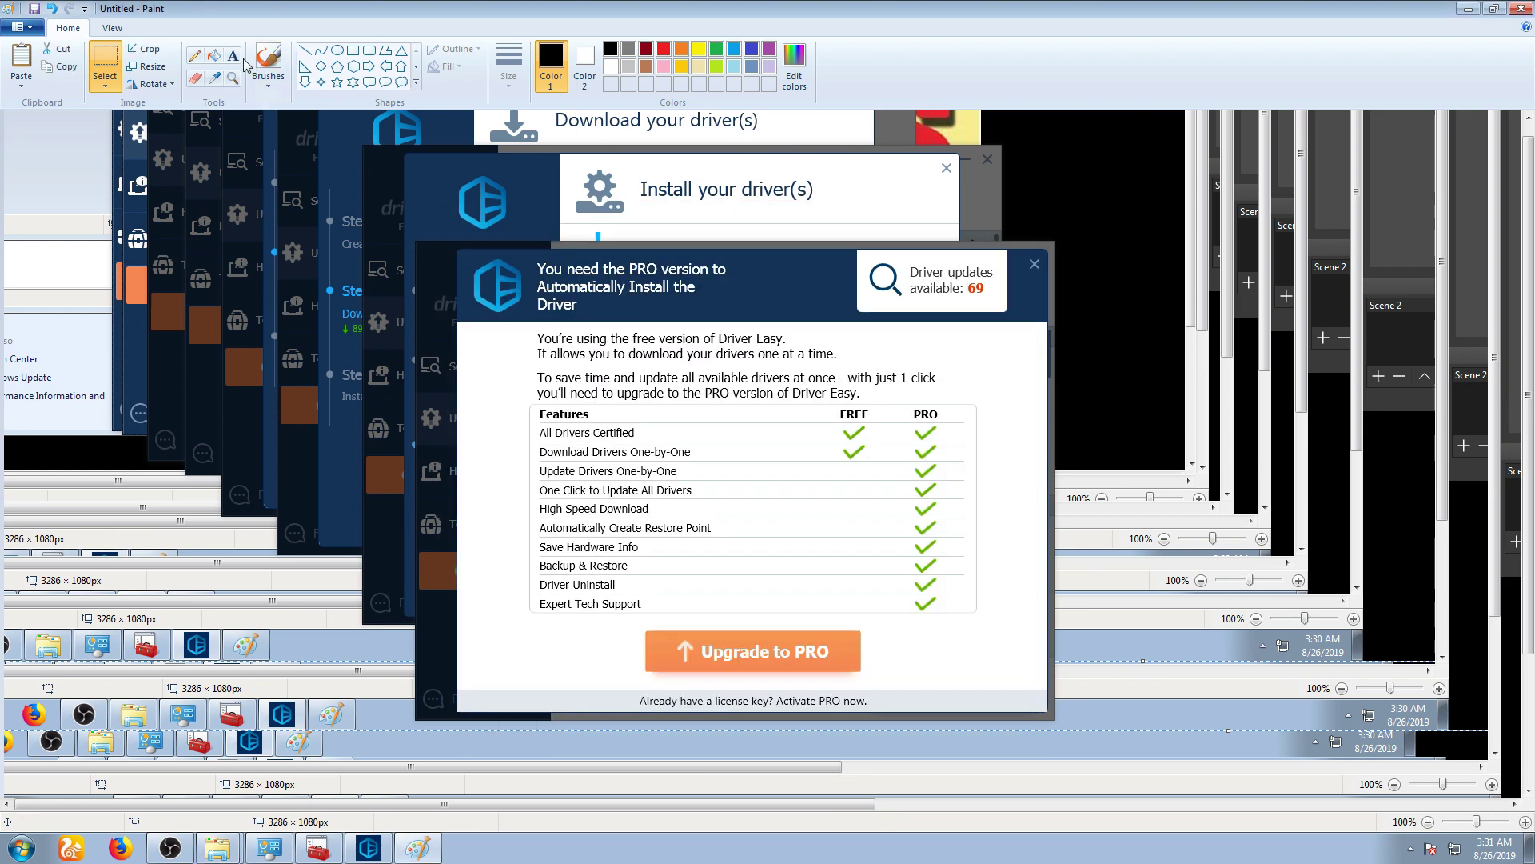
pyautogui.moveTo(981, 209); pyautogui.dragTo(1081, 296)
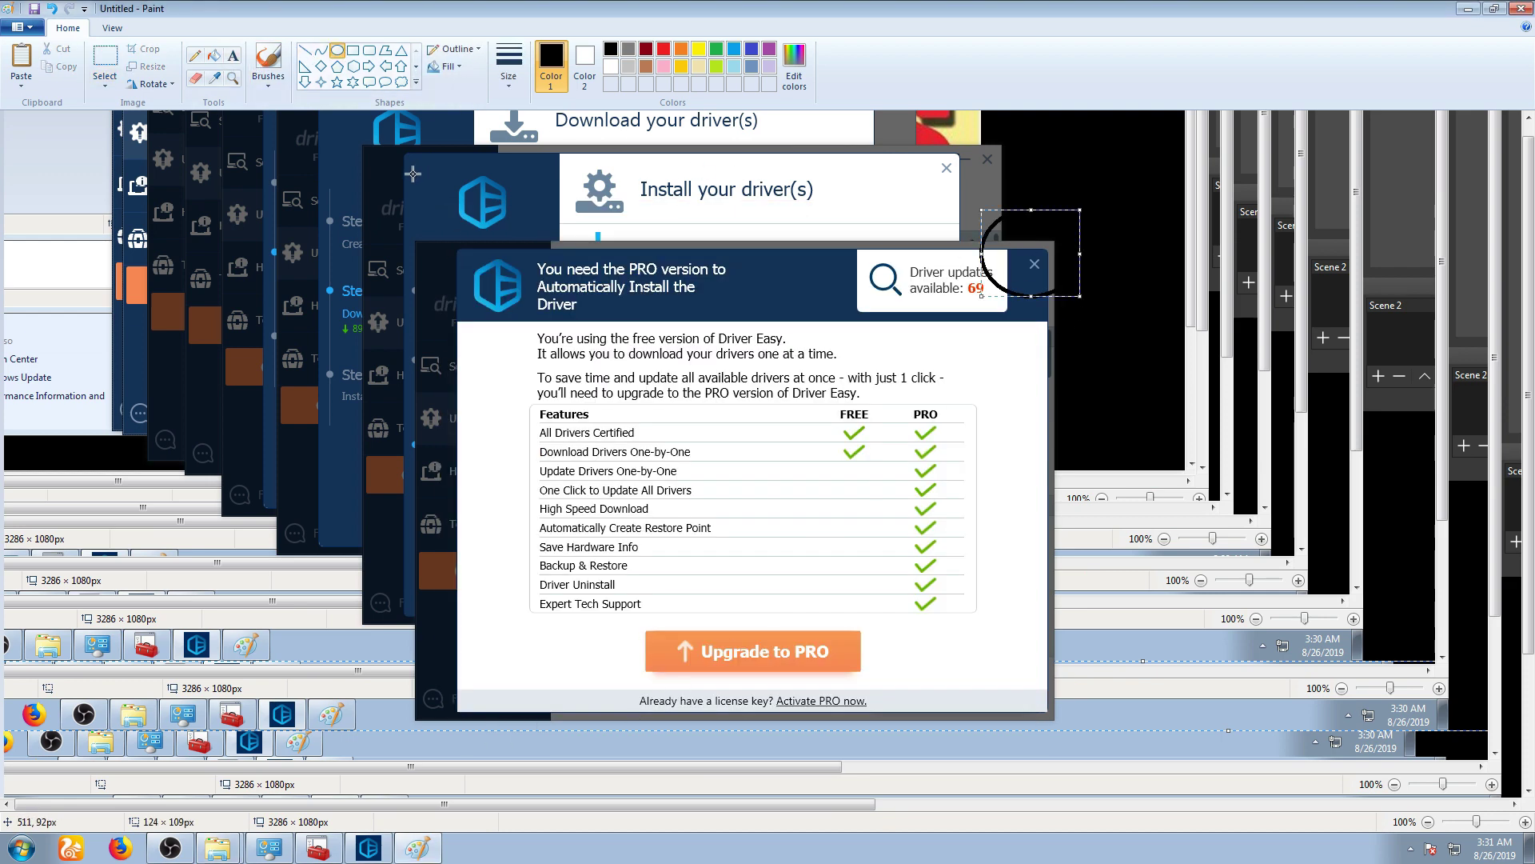
pyautogui.click(698, 49)
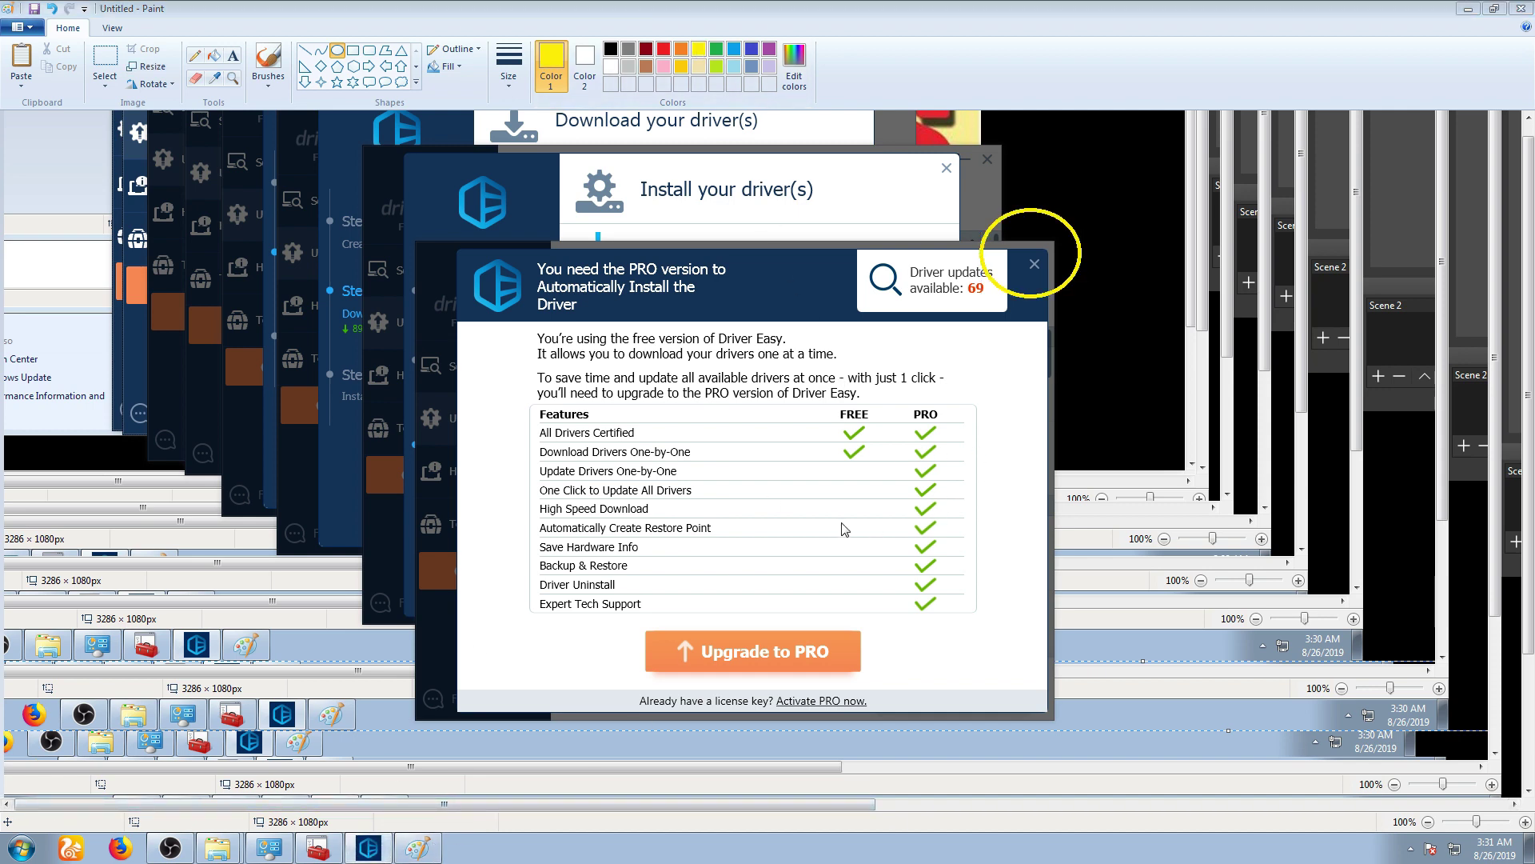
# - Bring up the downloaded driver's folder, then paste its screenshot in Paint and align it over the PRO version notice
pyautogui.click(308, 850)
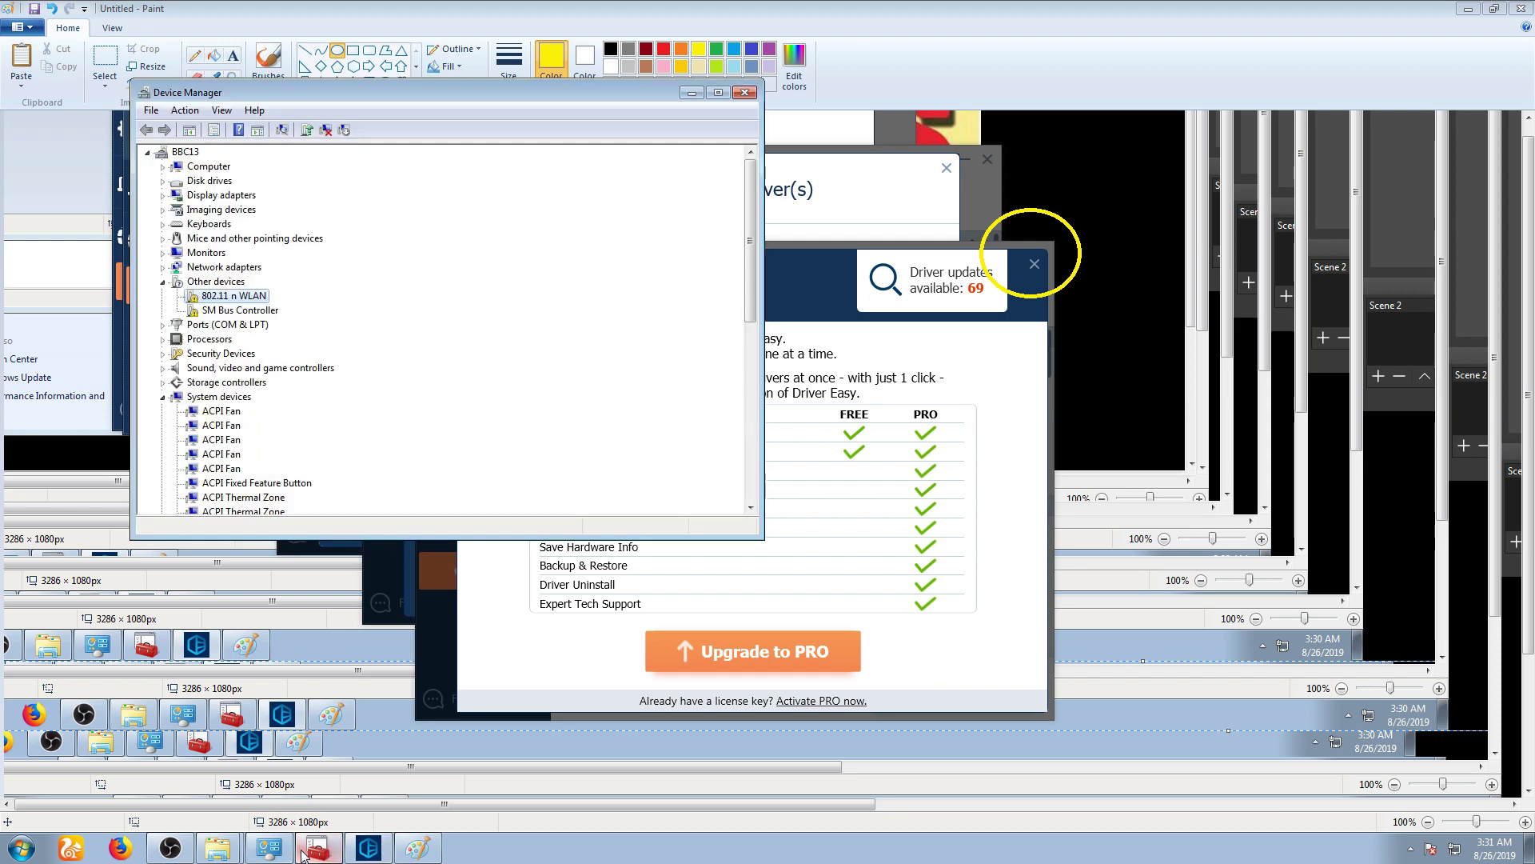
pyautogui.click(308, 851)
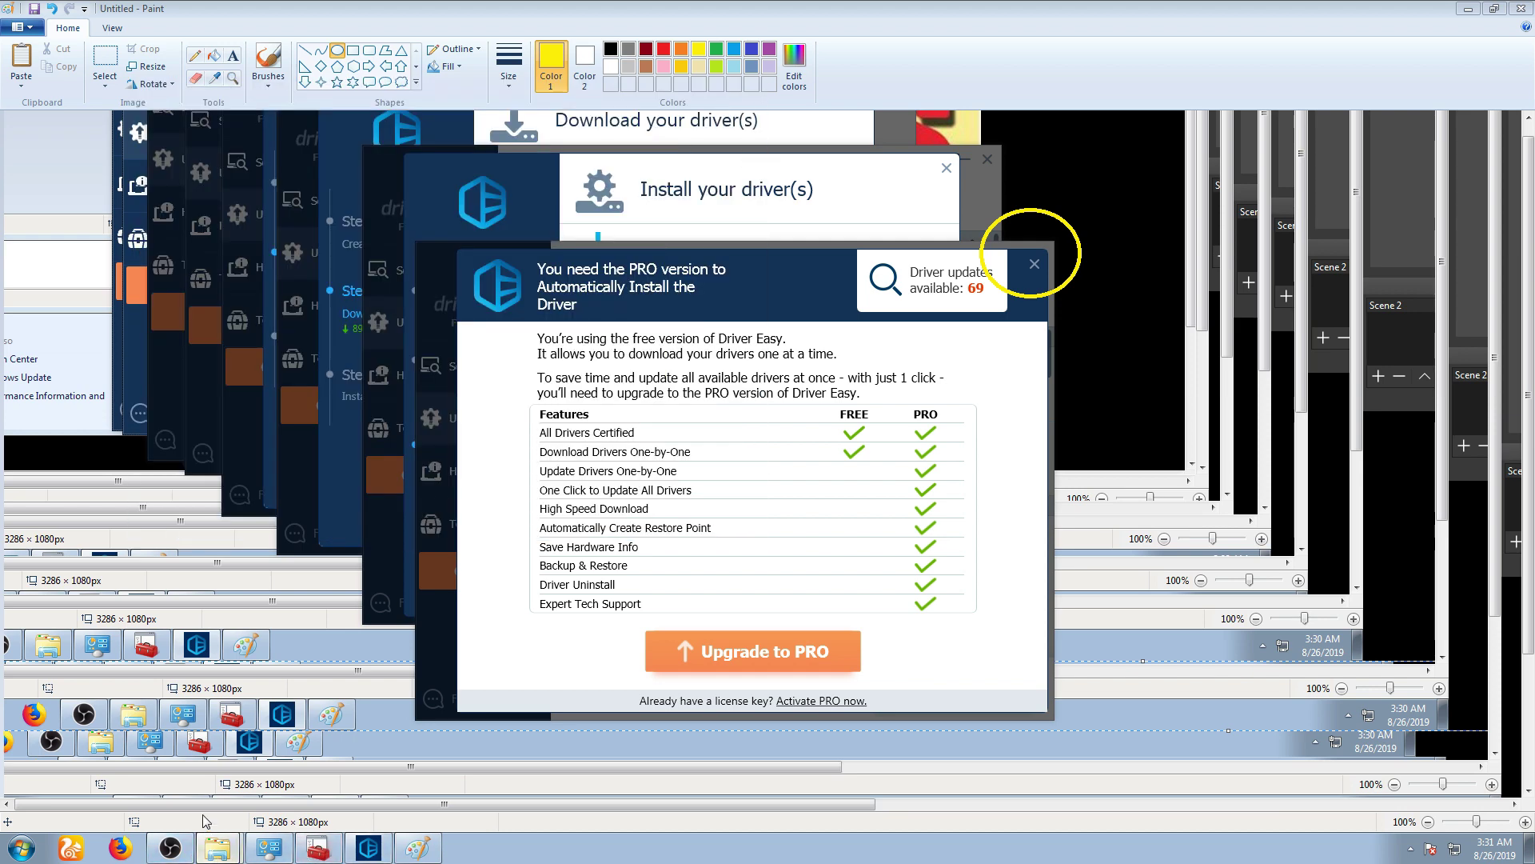
pyautogui.click(218, 848)
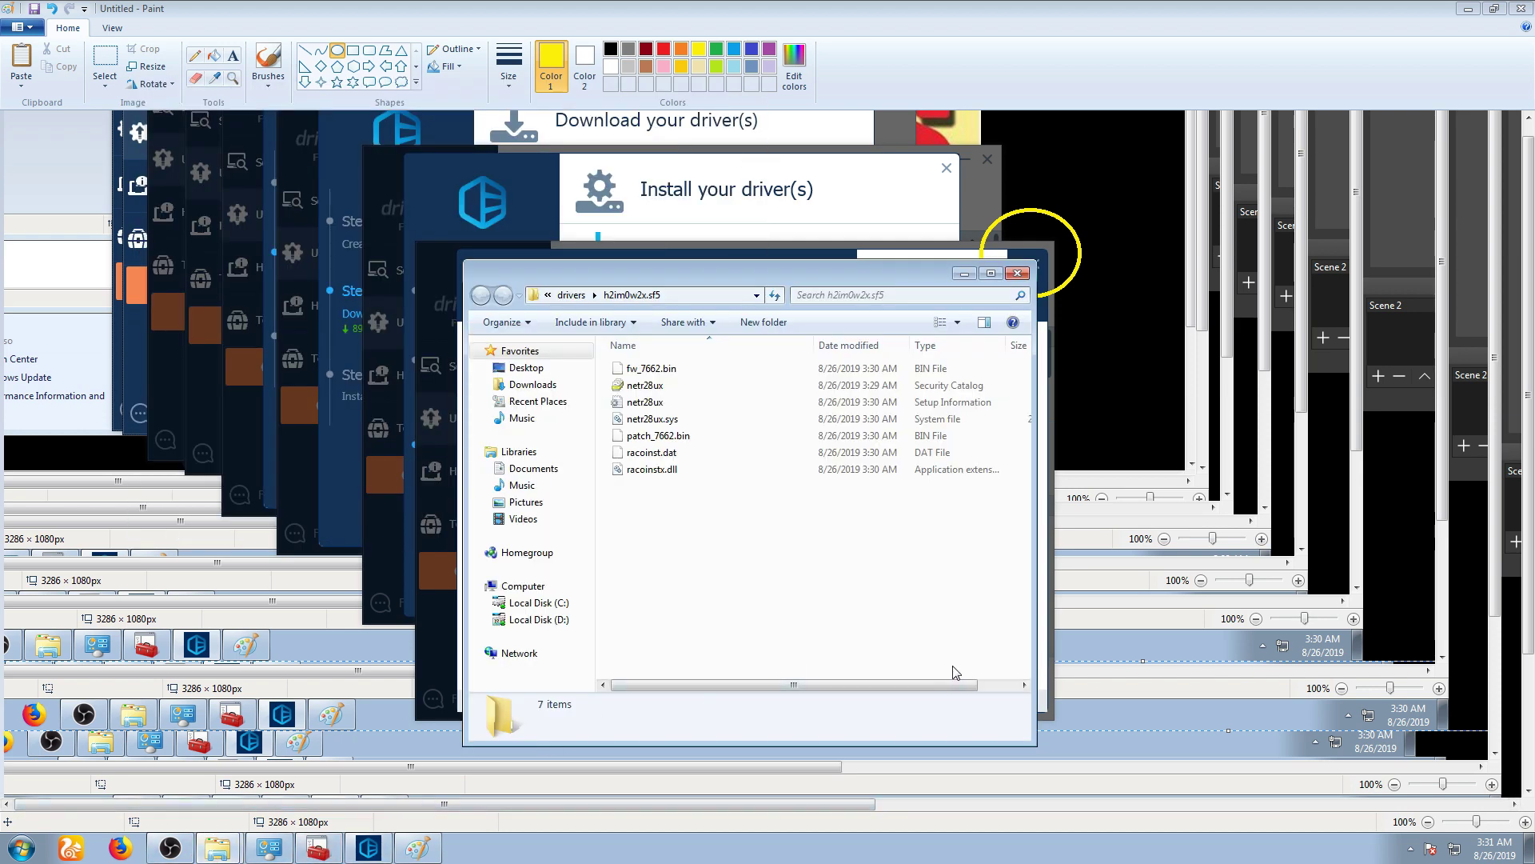
pyautogui.click(1068, 663)
pyautogui.hotkey('ctrl', 'v')
pyautogui.moveTo(833, 487); pyautogui.dragTo(762, 308)
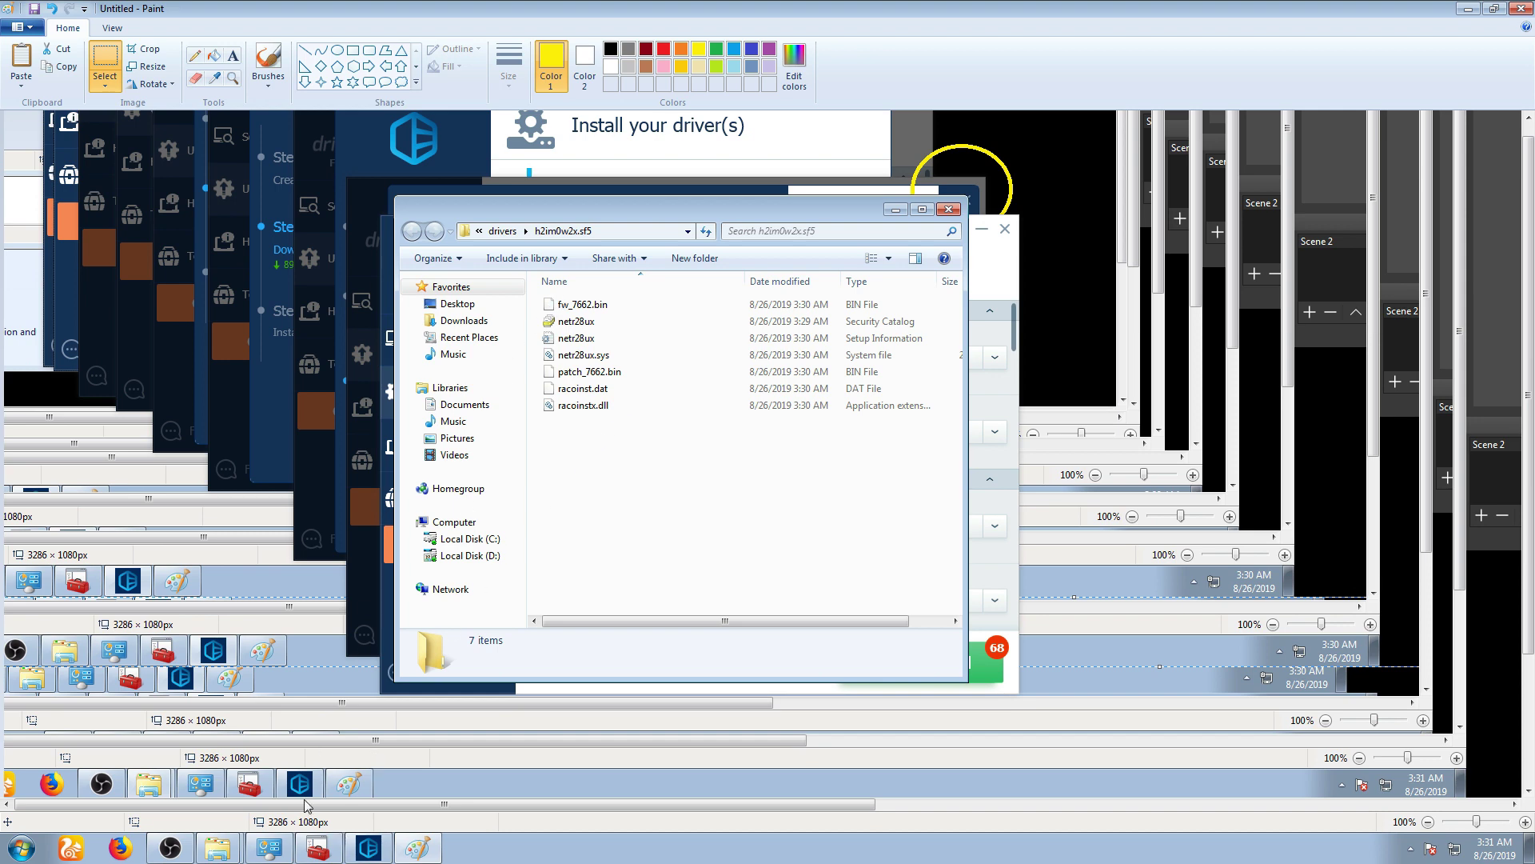
# - Bring the h2im0w2x.sf5 driver folder window forward and copy its full path
pyautogui.click(217, 854)
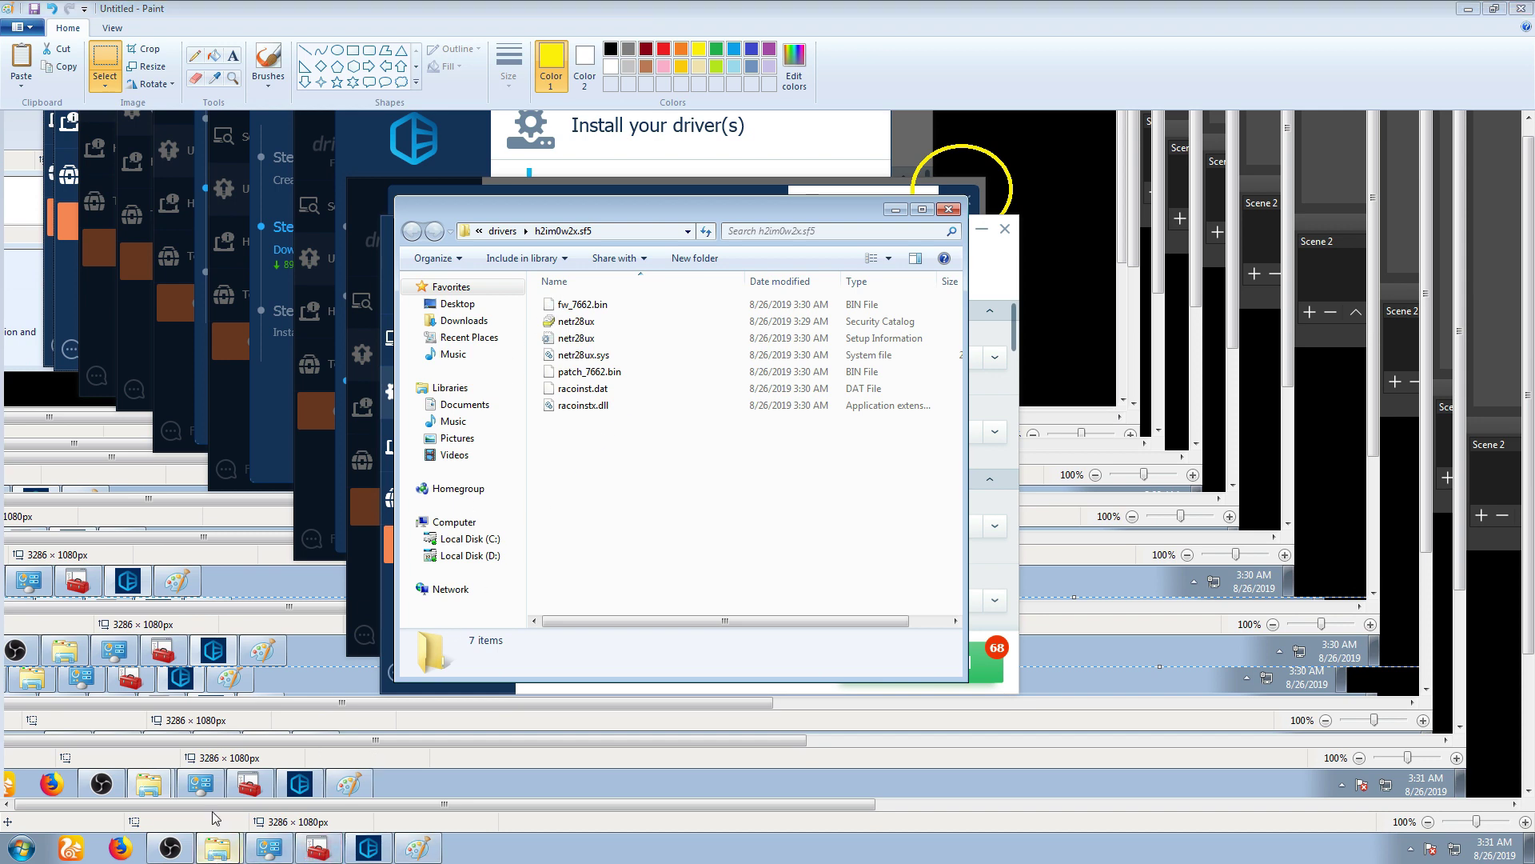
pyautogui.click(700, 296)
pyautogui.click(700, 295)
pyautogui.moveTo(693, 296); pyautogui.dragTo(517, 297)
pyautogui.hotkey('ctrl', 'c')
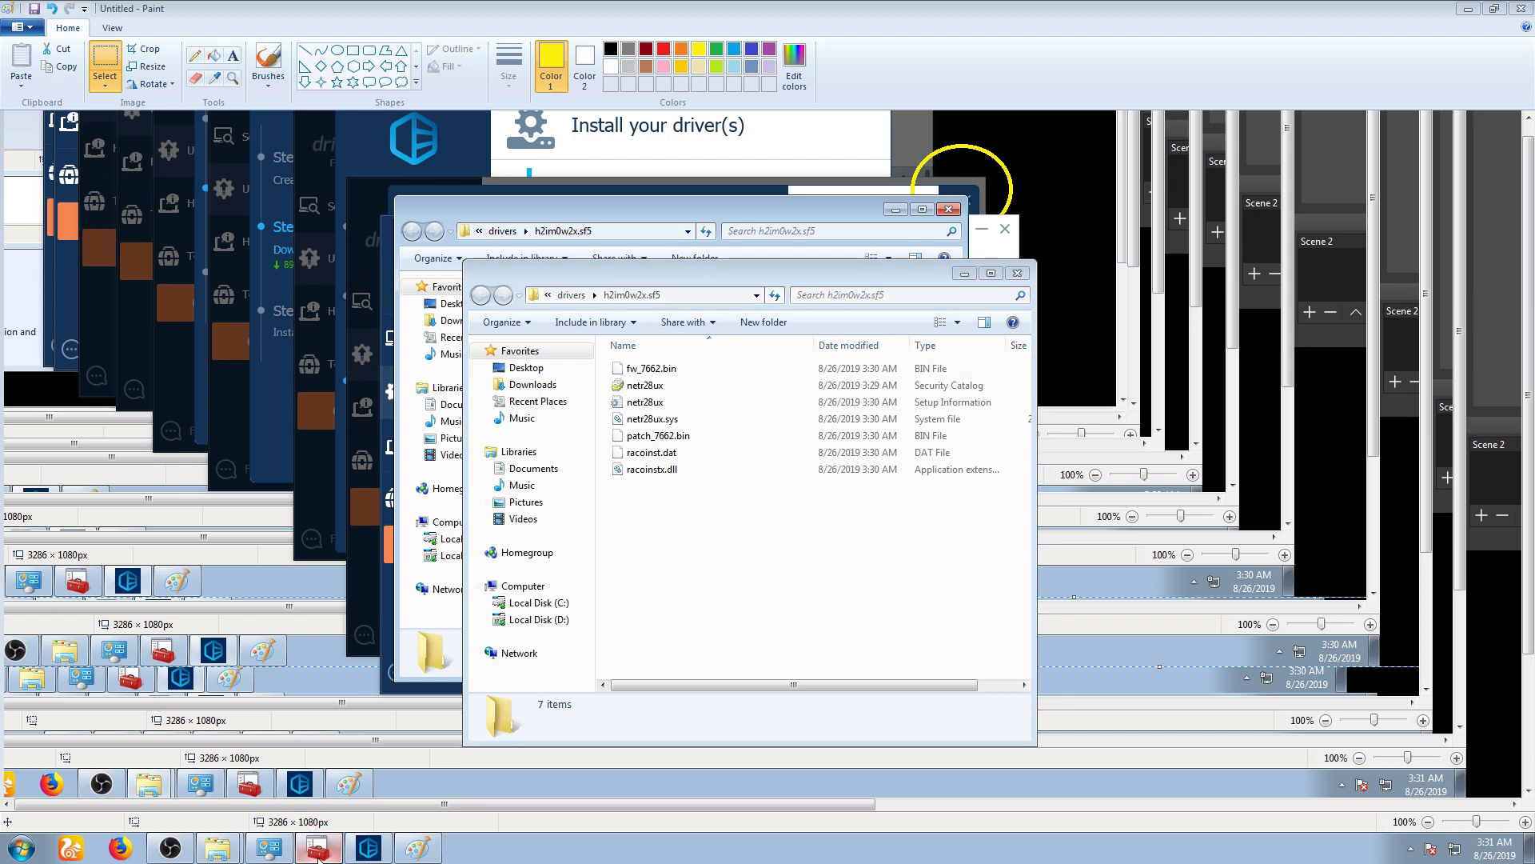
# - Start a driver software update for the 802.11 n WLAN device in Device Manager, choosing to browse the computer for the driver
pyautogui.click(318, 848)
pyautogui.rightClick(212, 304)
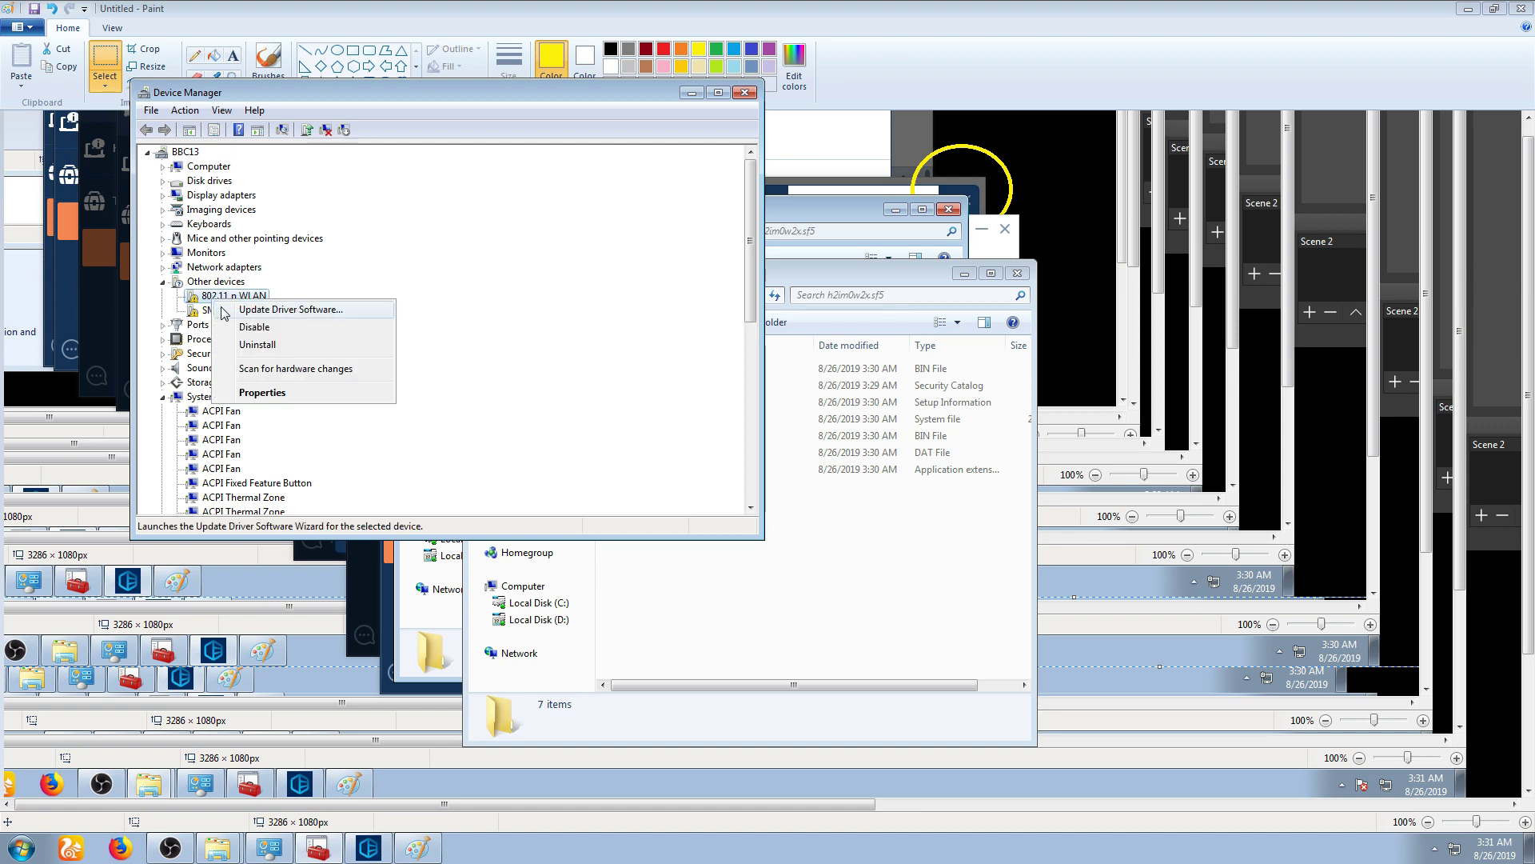
pyautogui.click(231, 312)
pyautogui.click(316, 355)
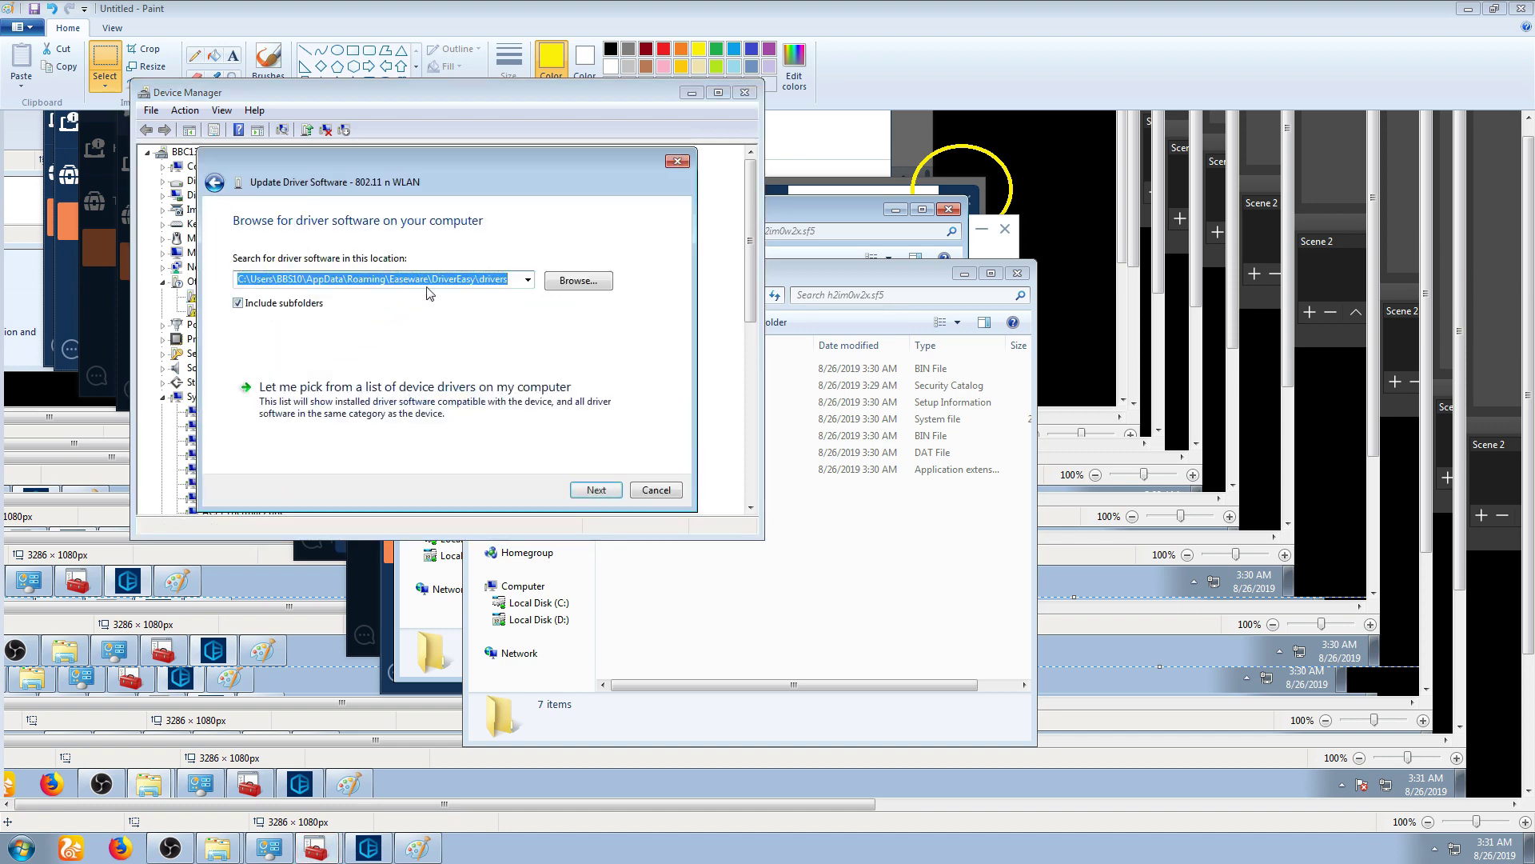
# - Paste the copied driver folder path as the search location and start the driver installation
pyautogui.hotkey('ctrl', 'v')
pyautogui.click(533, 279)
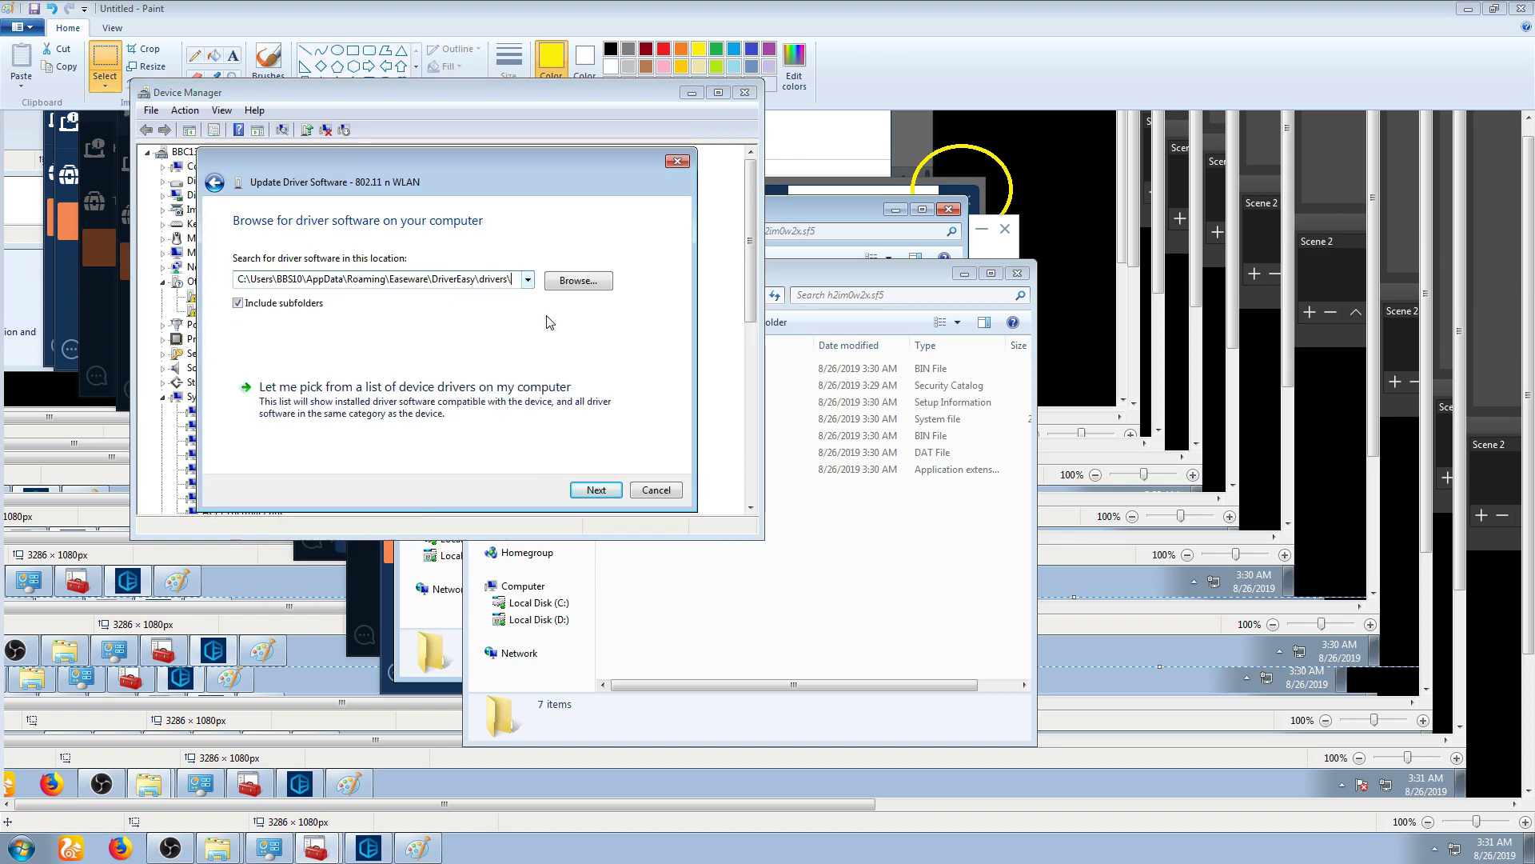
pyautogui.click(597, 491)
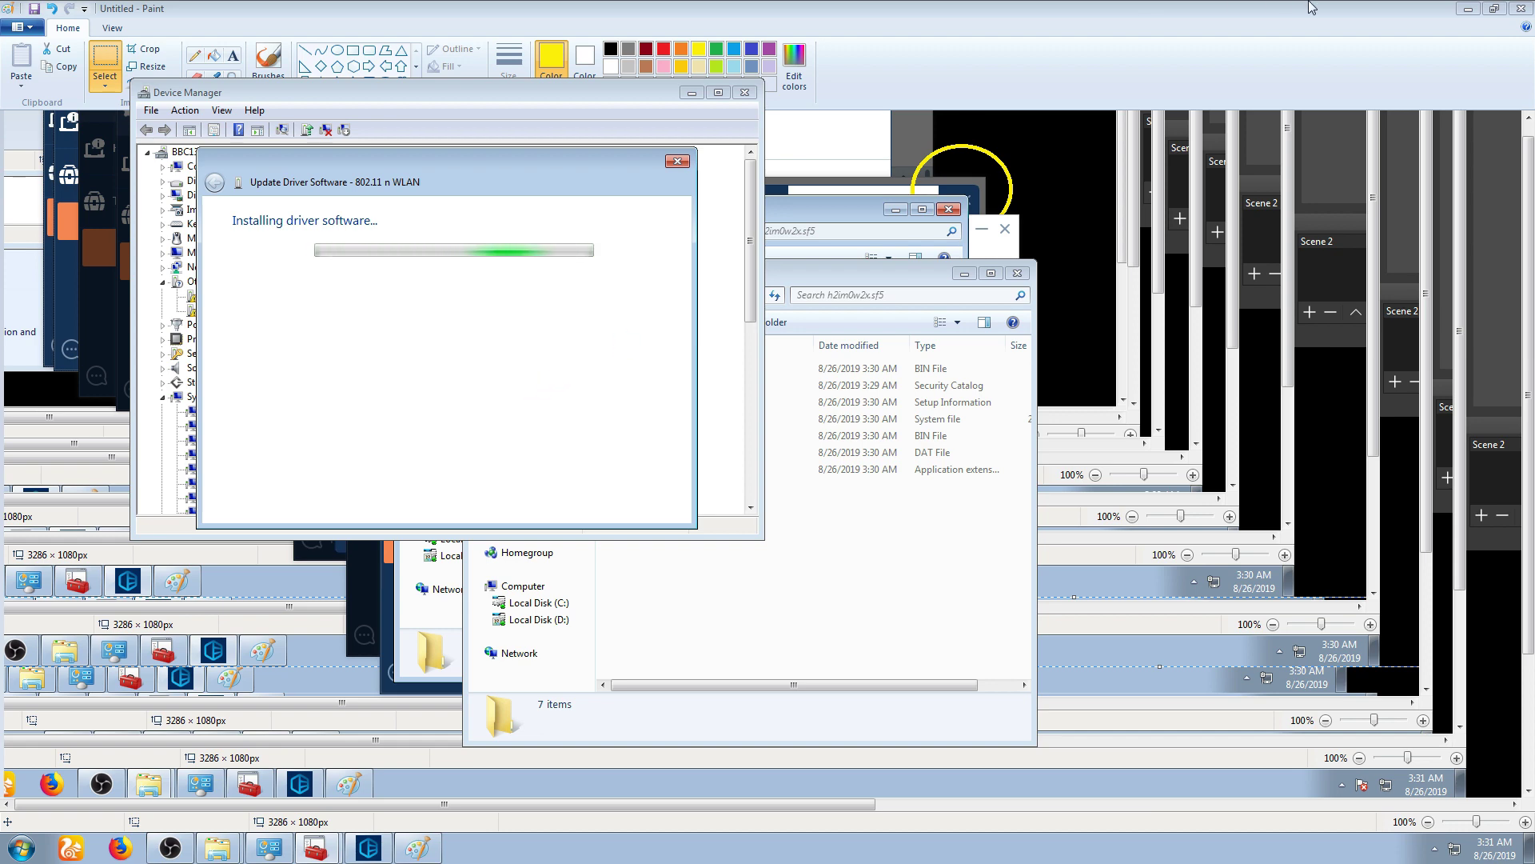
# - Minimize Paint and the driver folder window, and move the Update Driver Software dialog slightly
pyautogui.click(1467, 10)
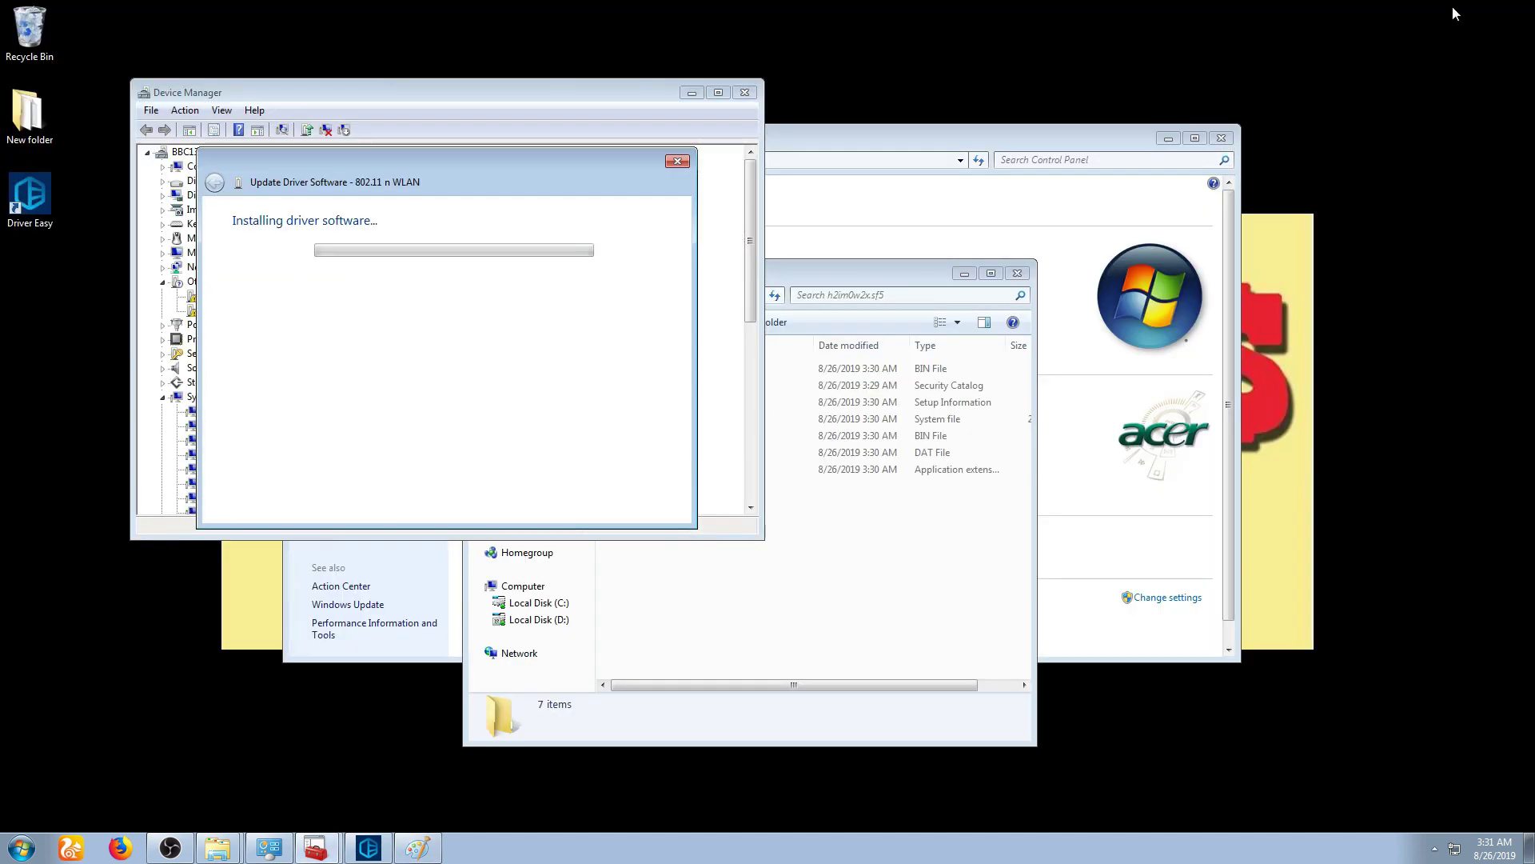
pyautogui.click(964, 272)
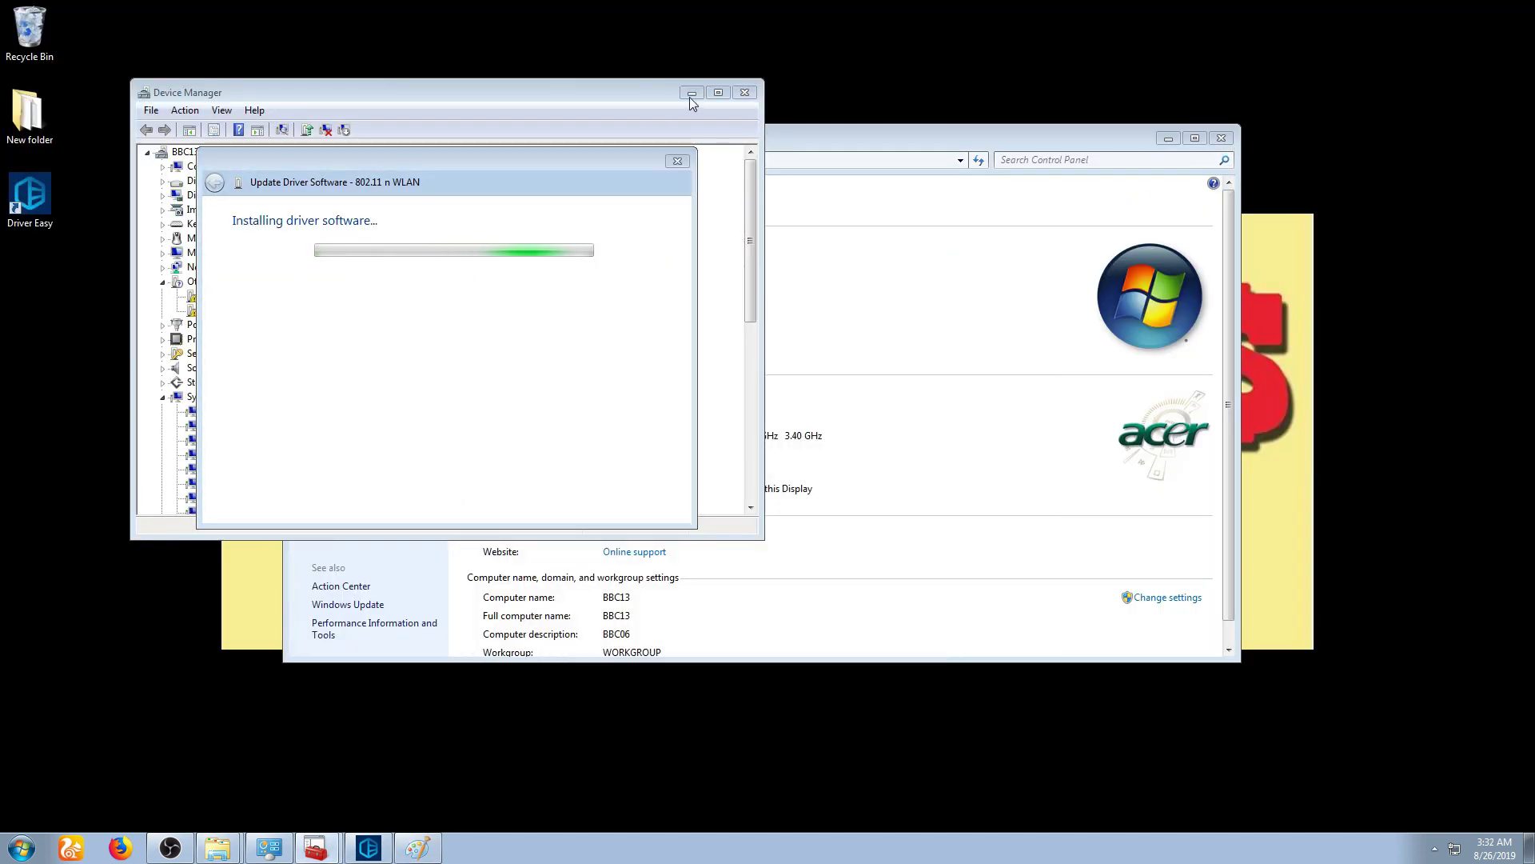
pyautogui.moveTo(589, 152); pyautogui.dragTo(564, 104)
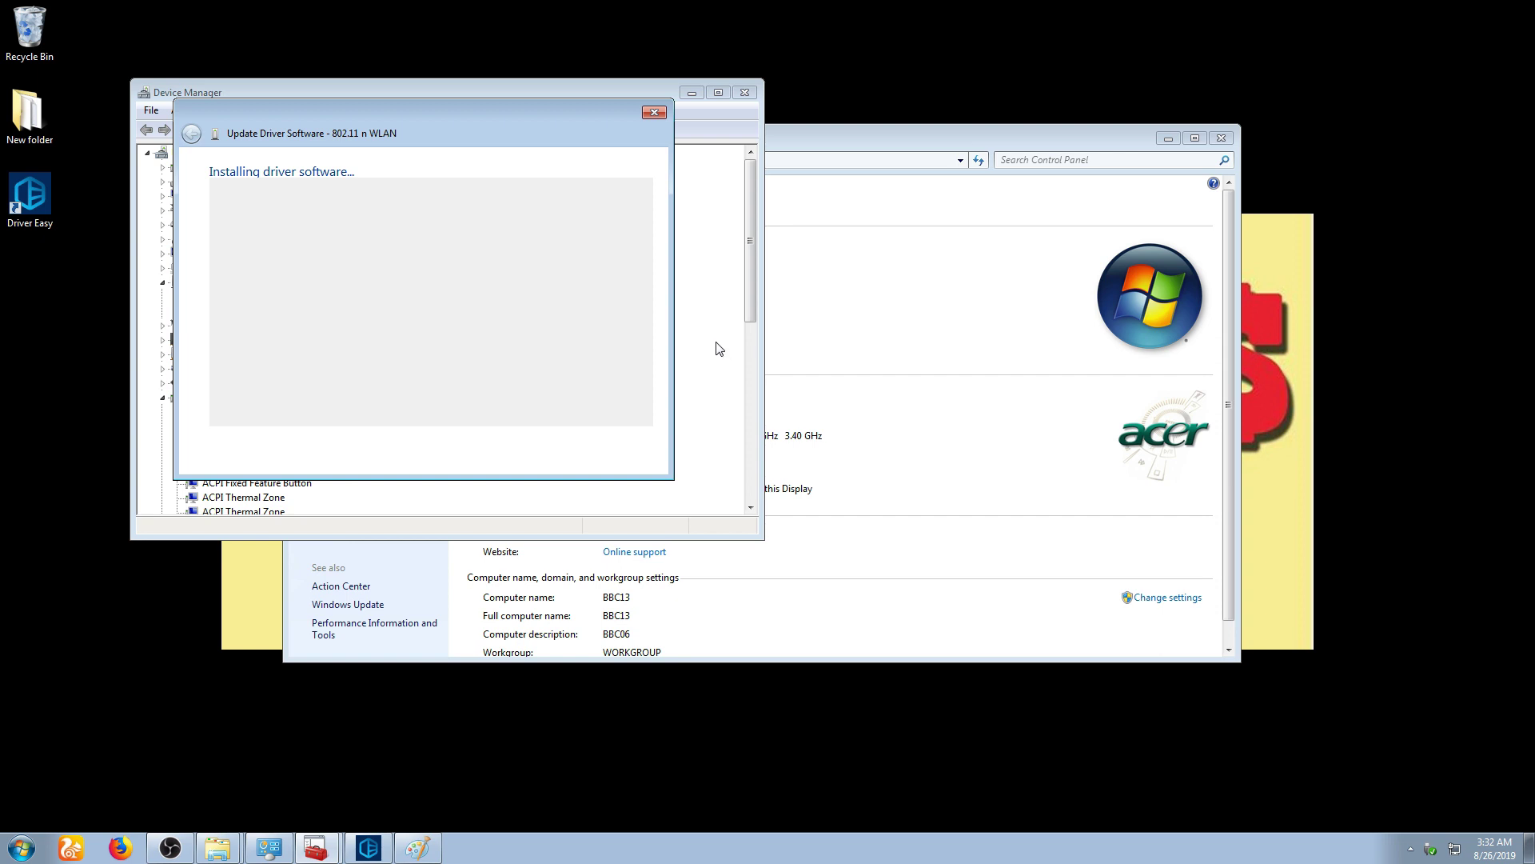
# - Check the hidden notification icons, then close the finished Update Driver Software wizard
pyautogui.click(1409, 847)
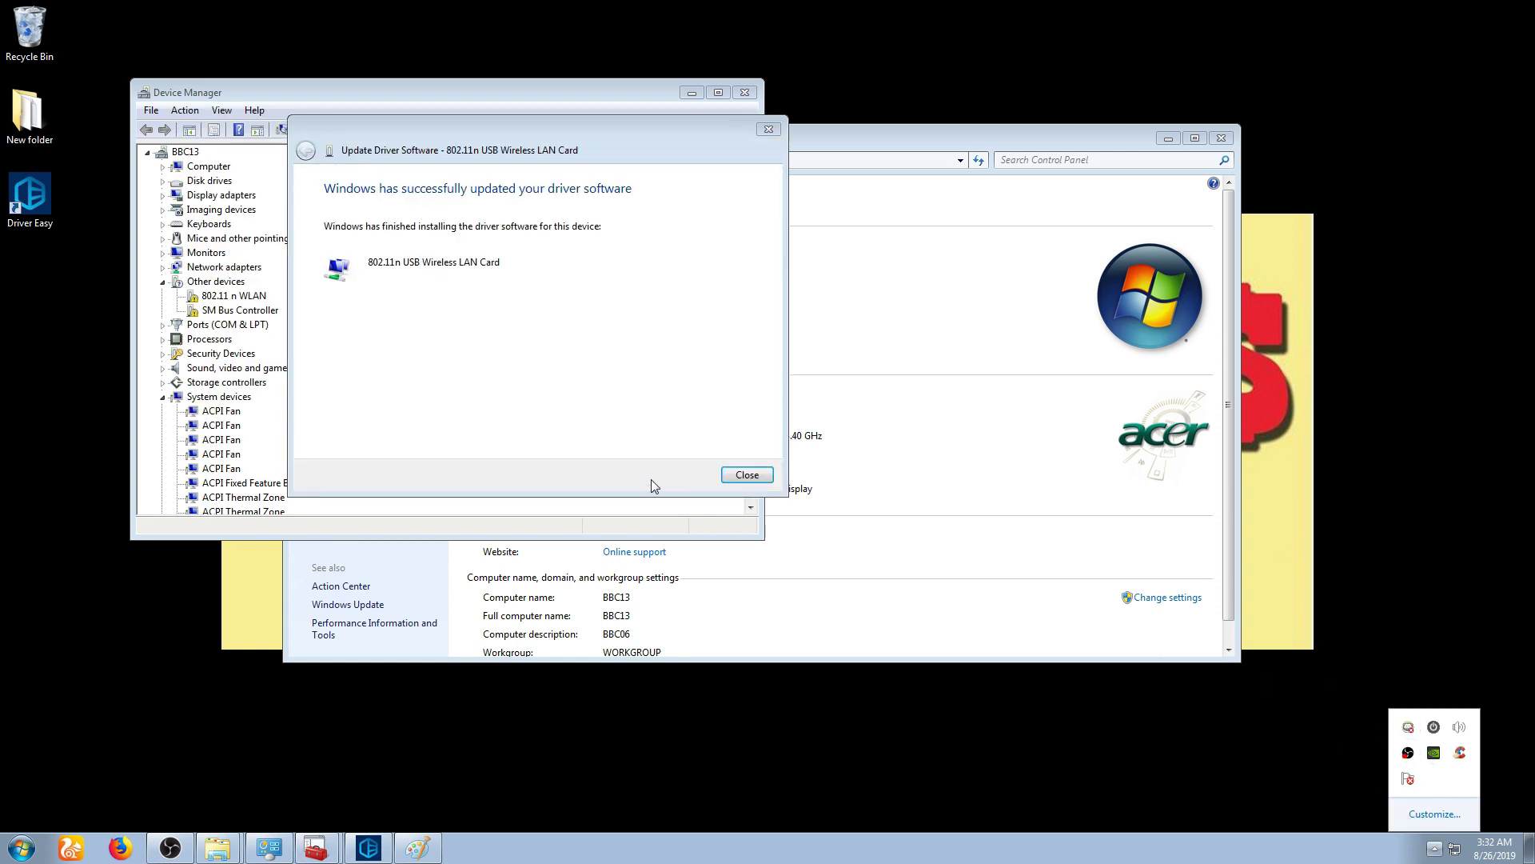
pyautogui.moveTo(624, 141); pyautogui.dragTo(499, 128)
pyautogui.click(622, 464)
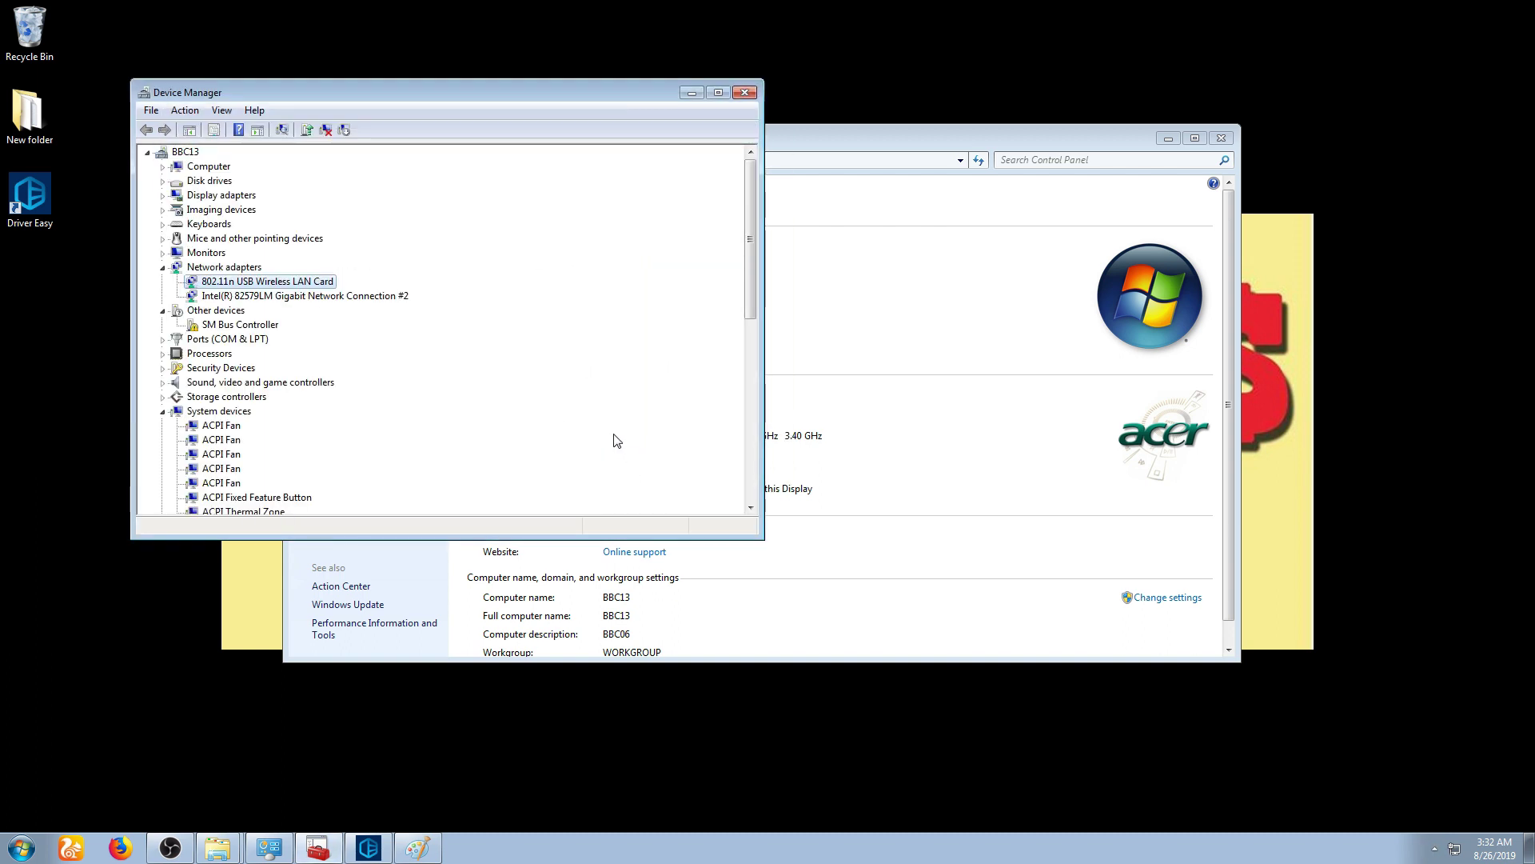
# - Check the hidden notification icons, open the Computer and Control Panel windows, and bring the System information window forward
pyautogui.click(1433, 848)
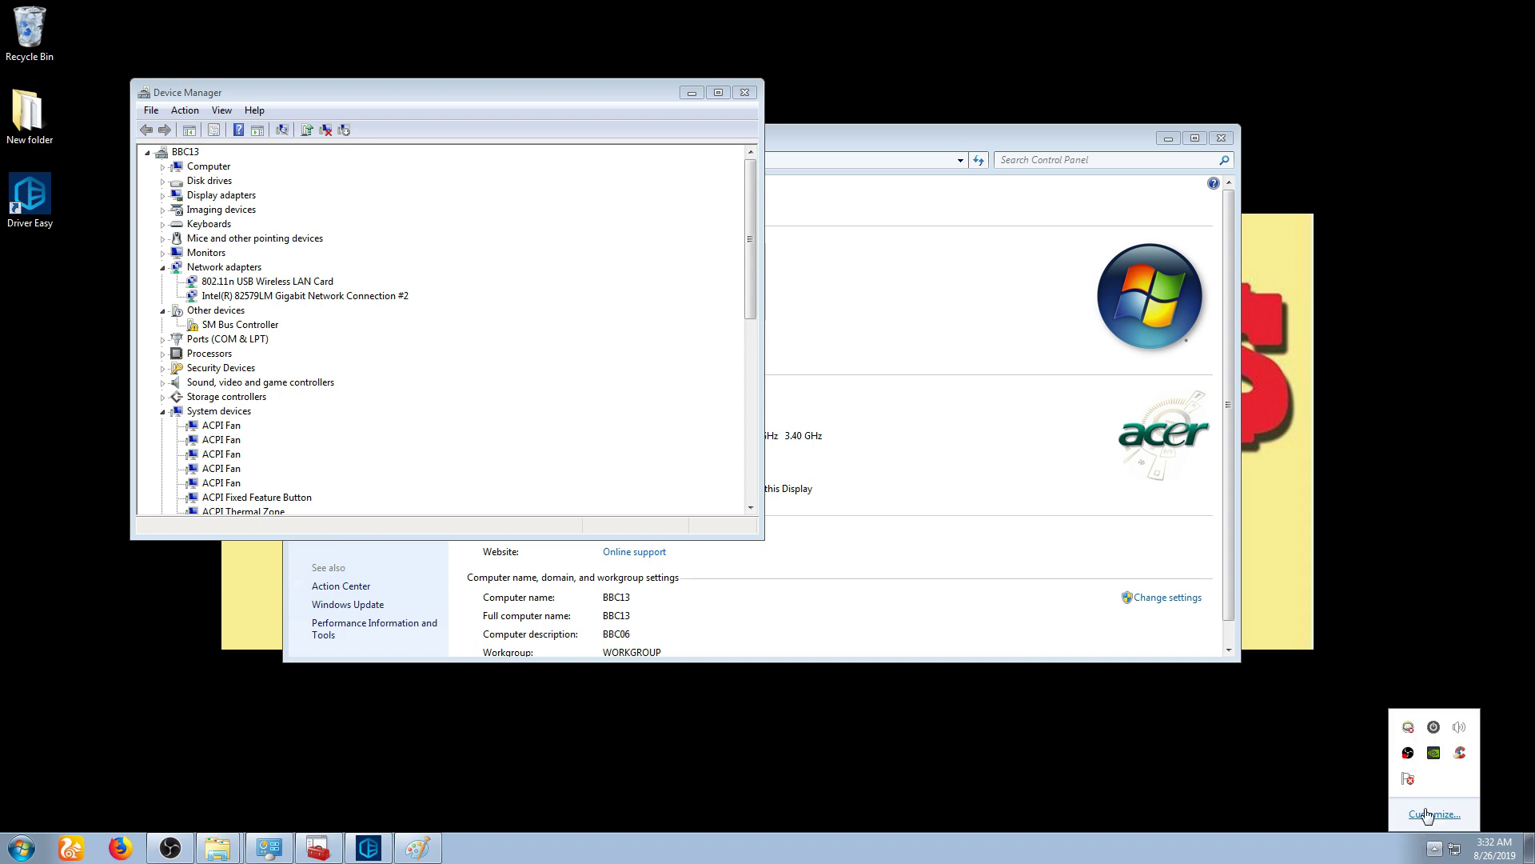
pyautogui.press('super')
pyautogui.click(242, 602)
pyautogui.press('super')
pyautogui.click(249, 633)
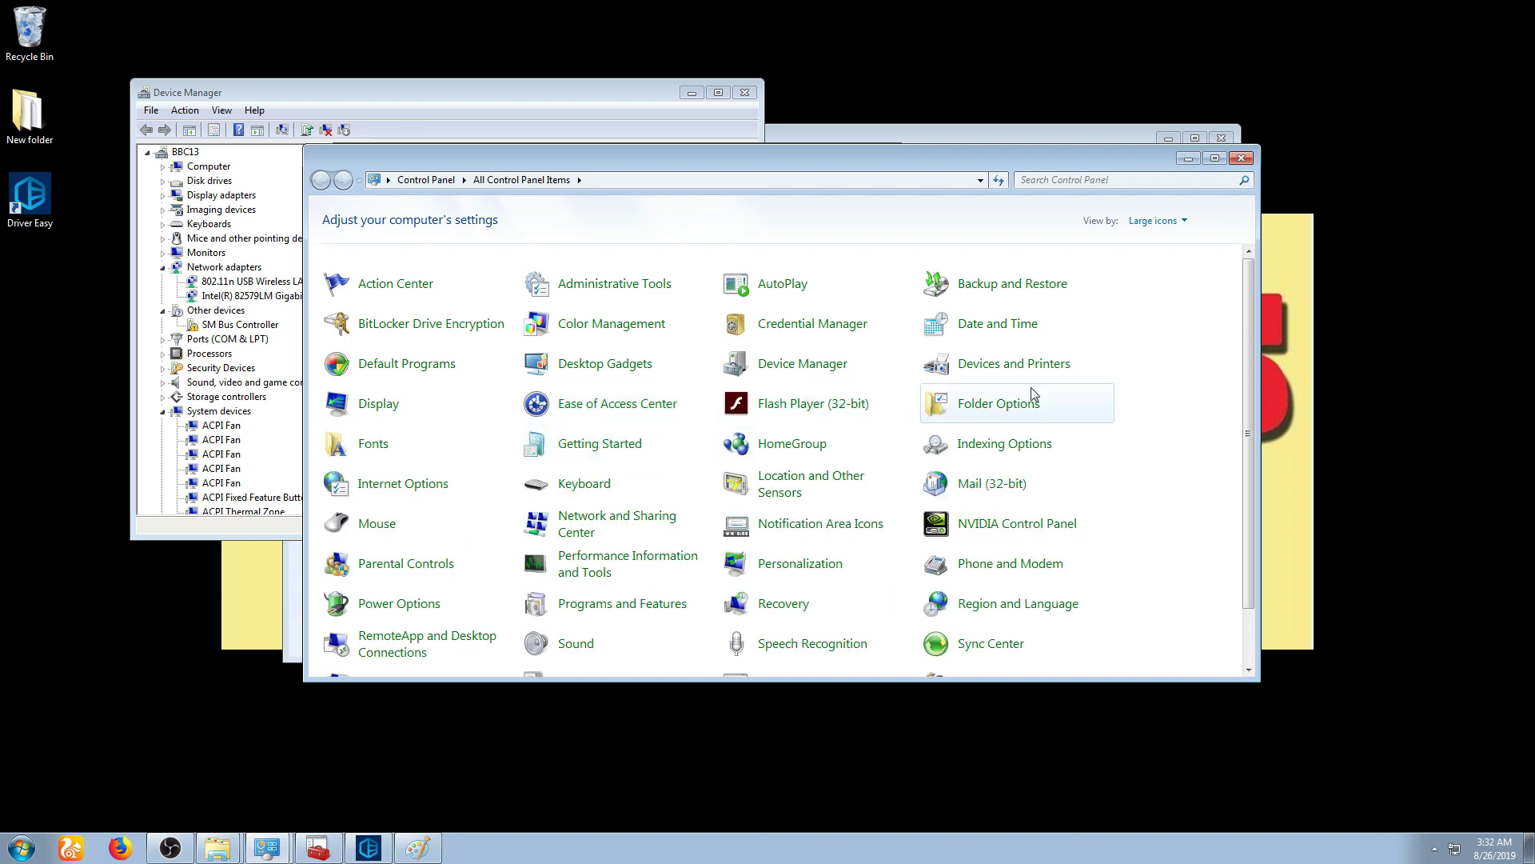
pyautogui.moveTo(577, 162); pyautogui.dragTo(746, 207)
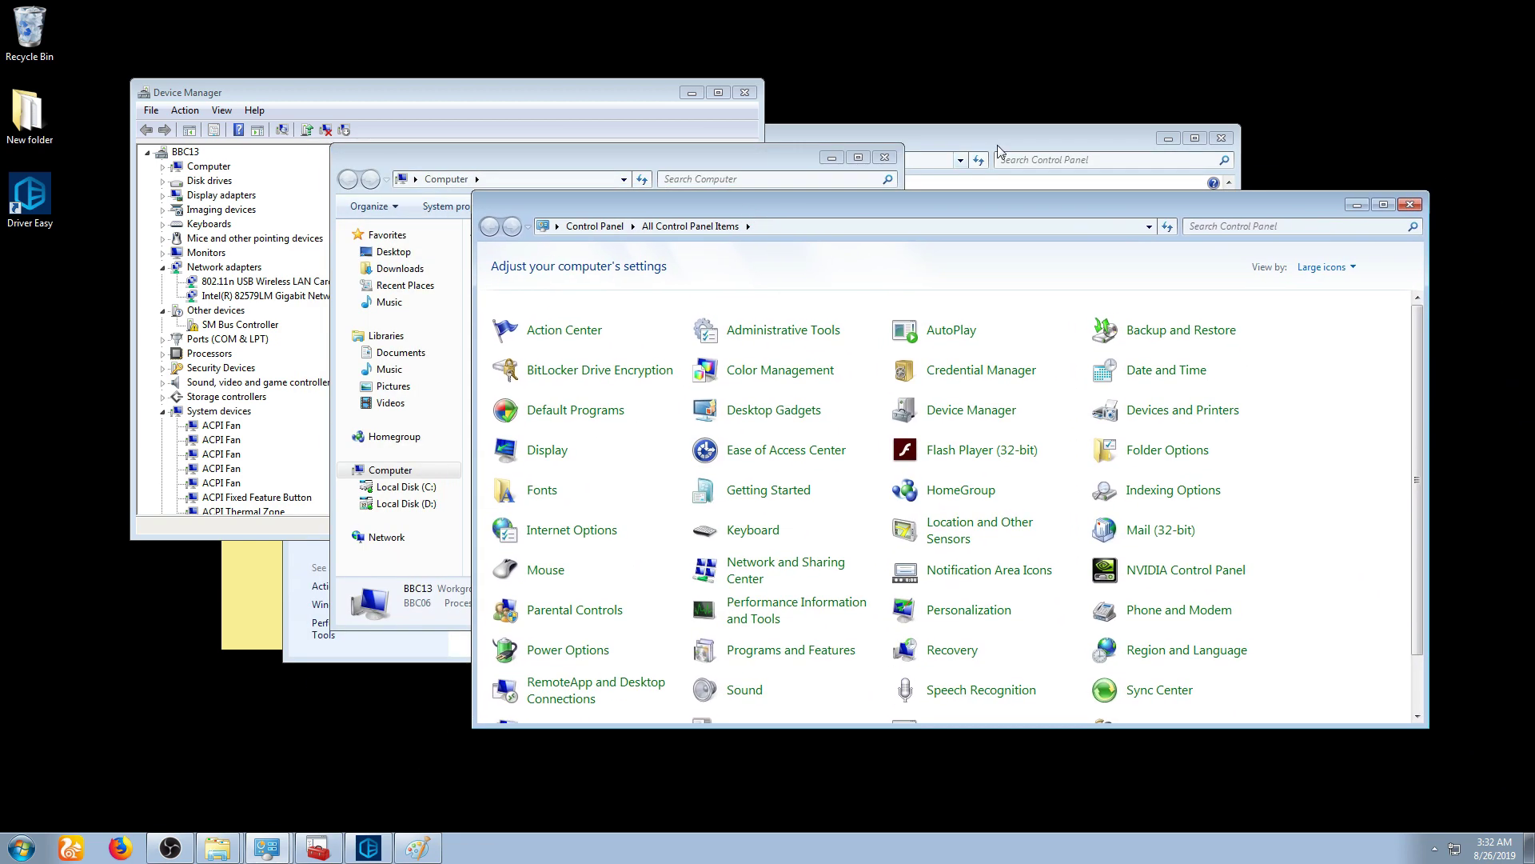
pyautogui.click(1000, 136)
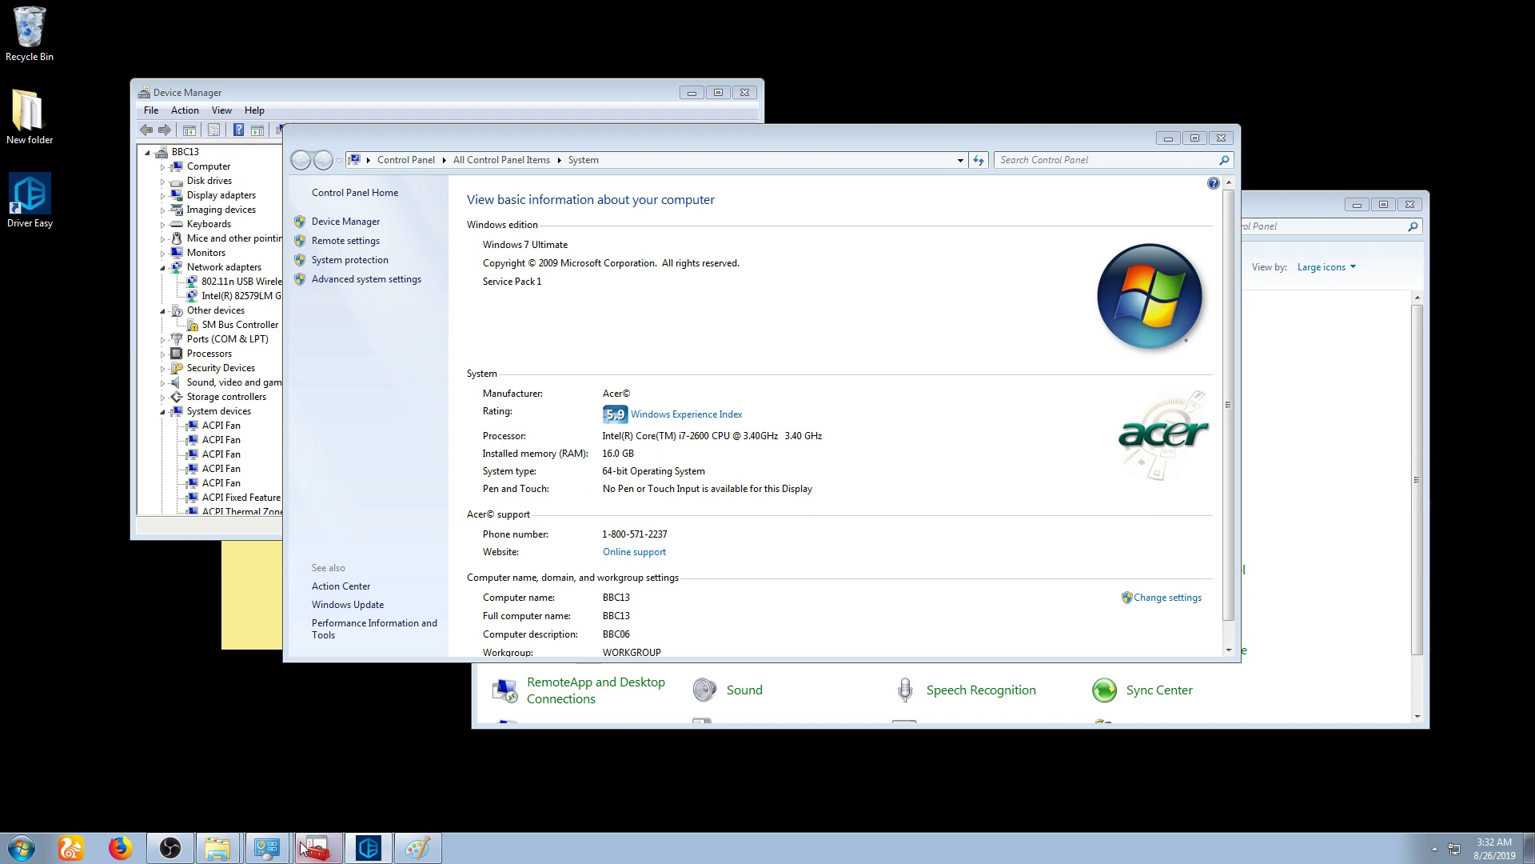
# - Switch back to Paint and delete everything on the canvas
pyautogui.click(417, 848)
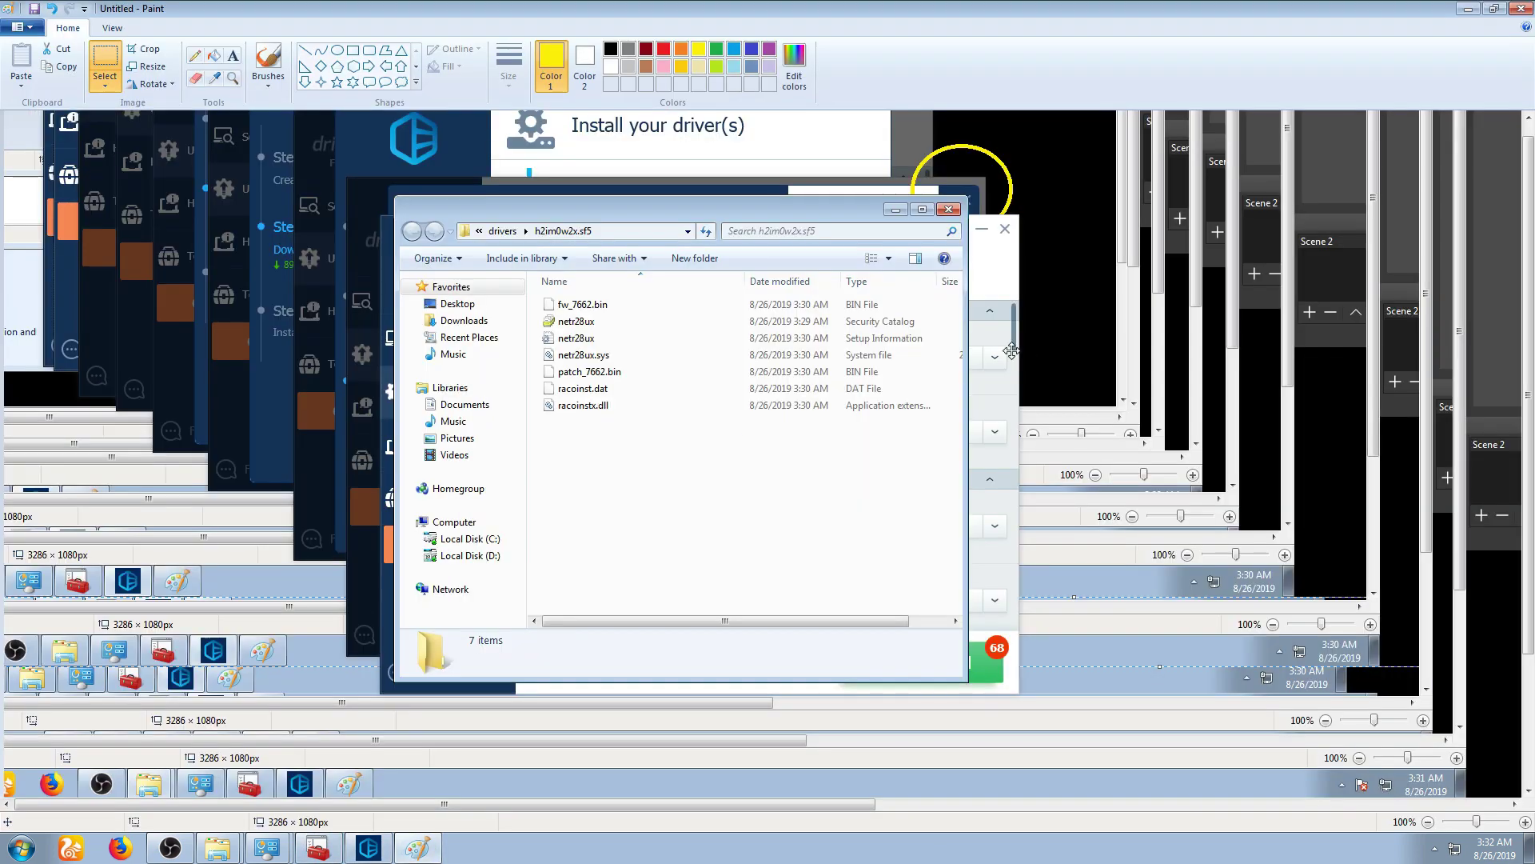
pyautogui.moveTo(855, 368); pyautogui.dragTo(828, 464)
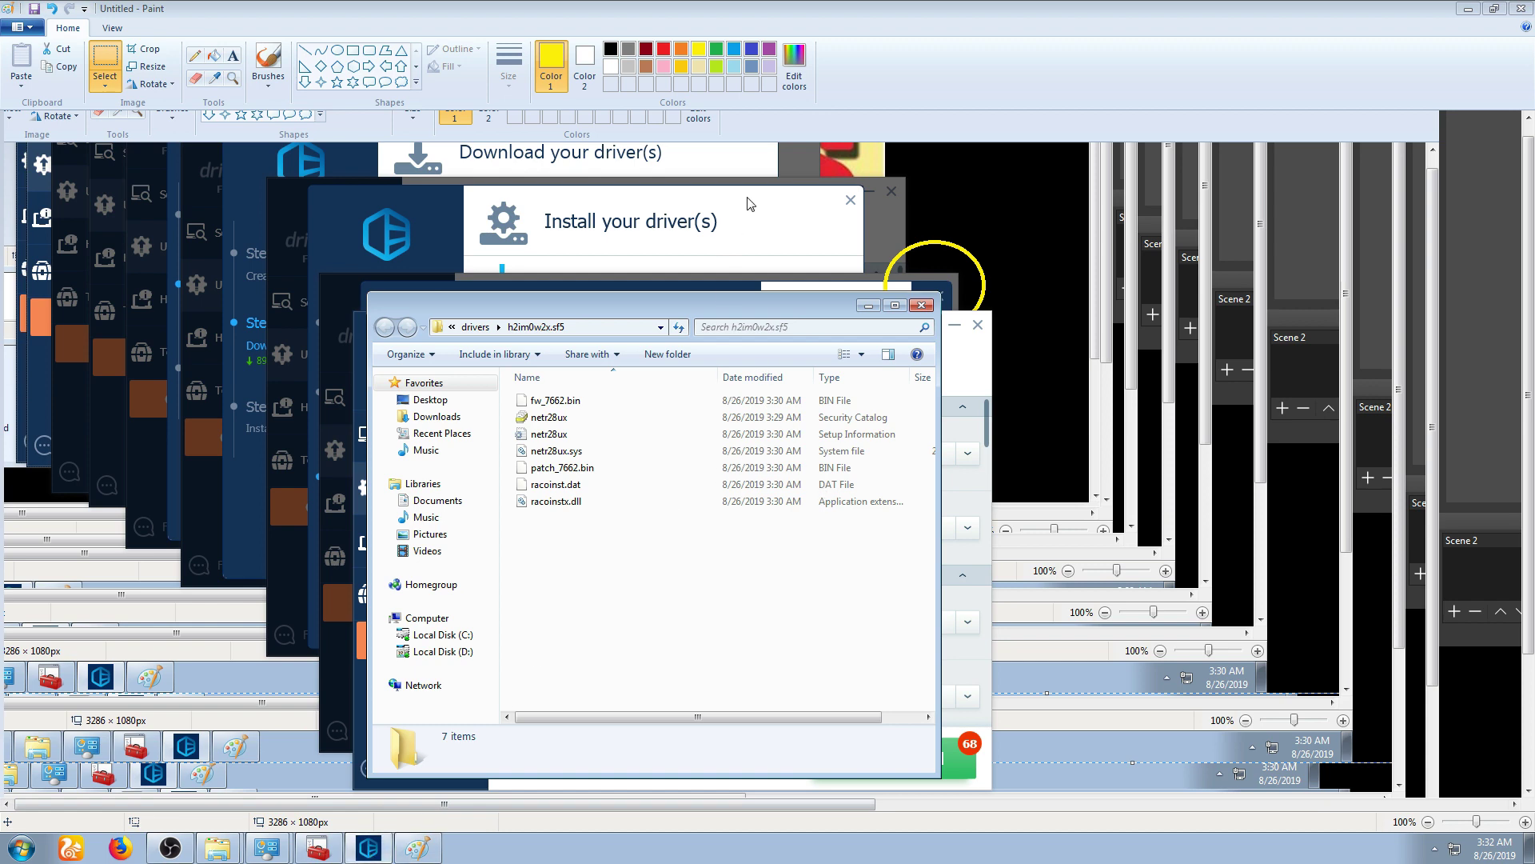
pyautogui.hotkey('ctrl', 'a')
pyautogui.press('Delete')
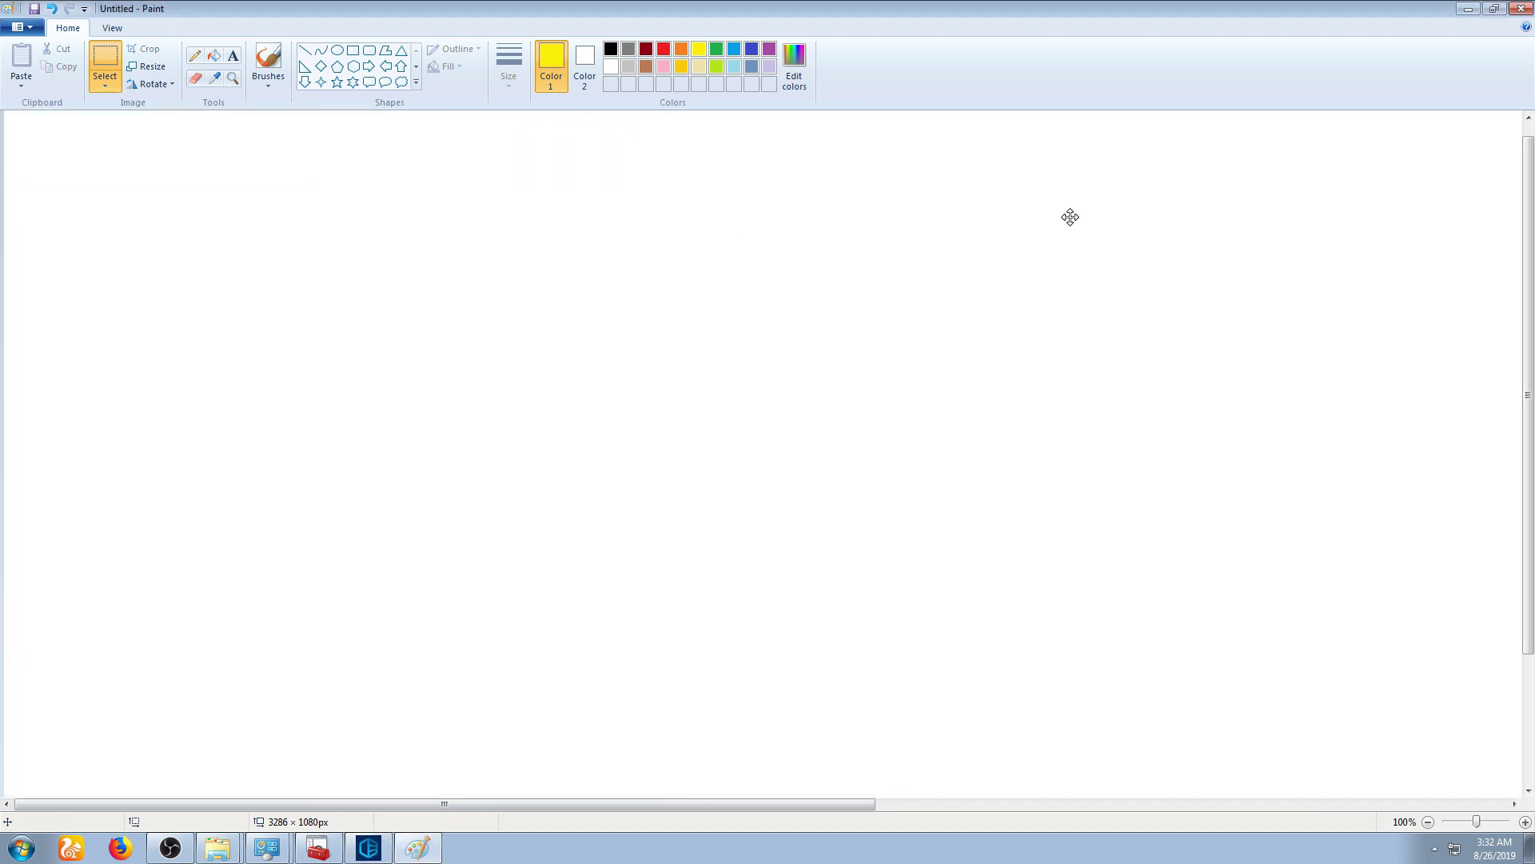